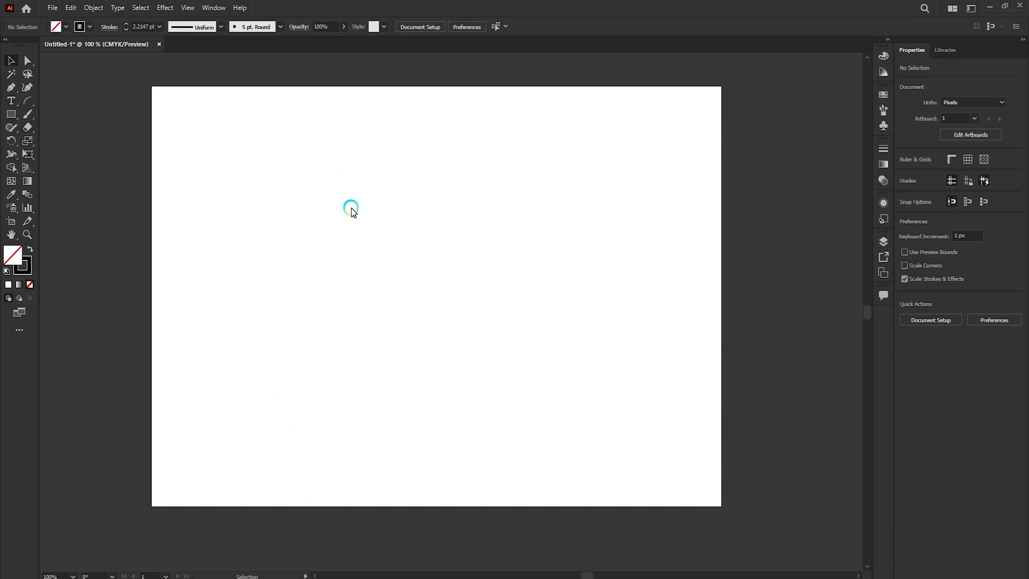
- Draw an arc about 90 px wide and 90 px high in the upper-left area of the artboard
click(26, 105)
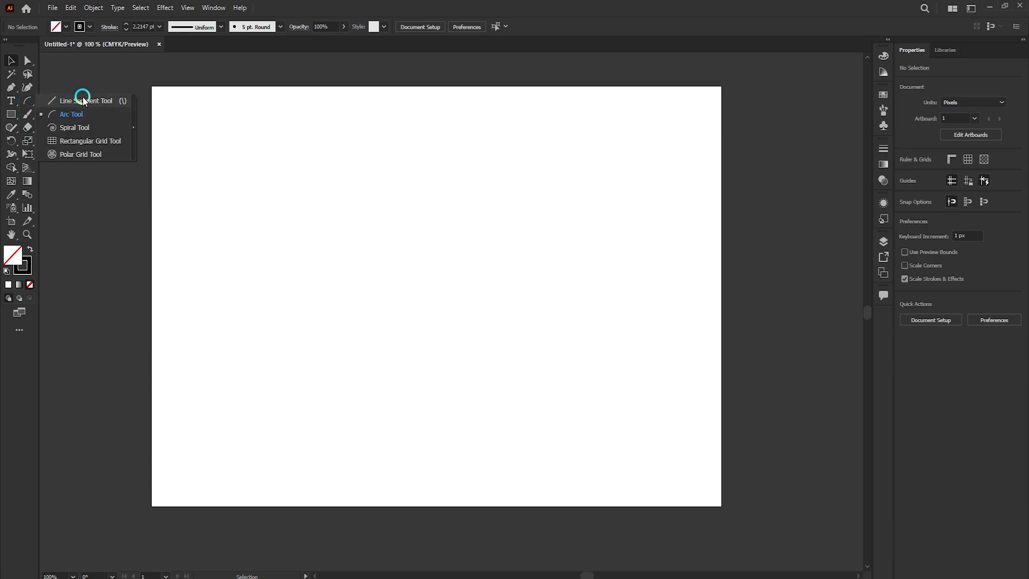
click(73, 114)
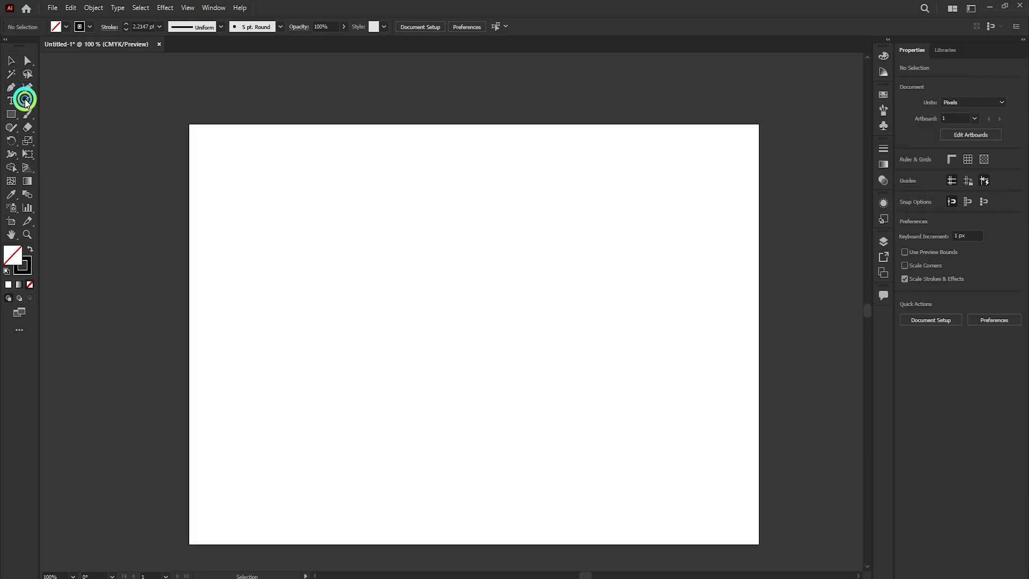
click(25, 102)
drag(267, 194, 330, 259)
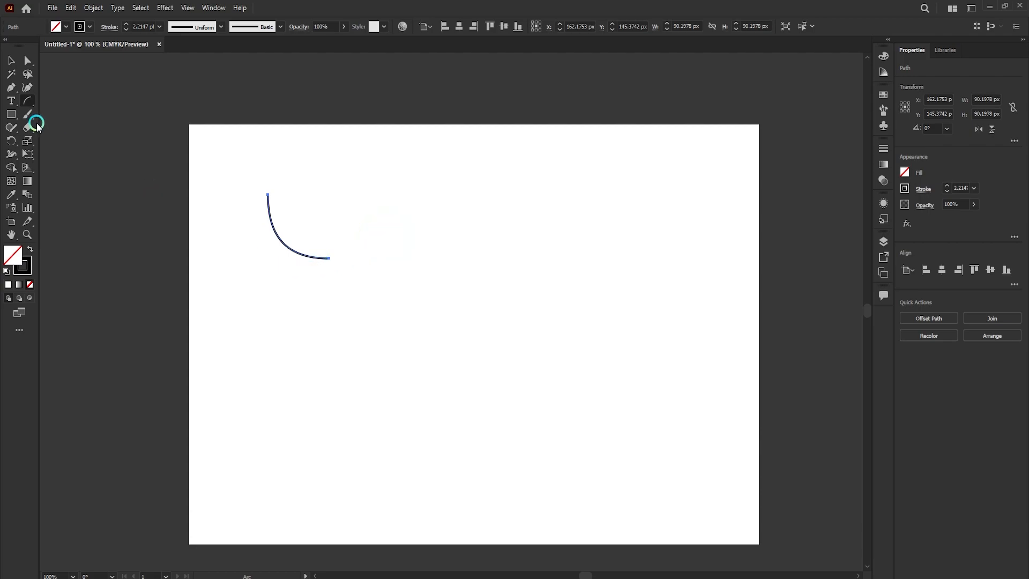
- Draw a spiral about 218 px wide and 213 px high to the right of the arc
click(25, 103)
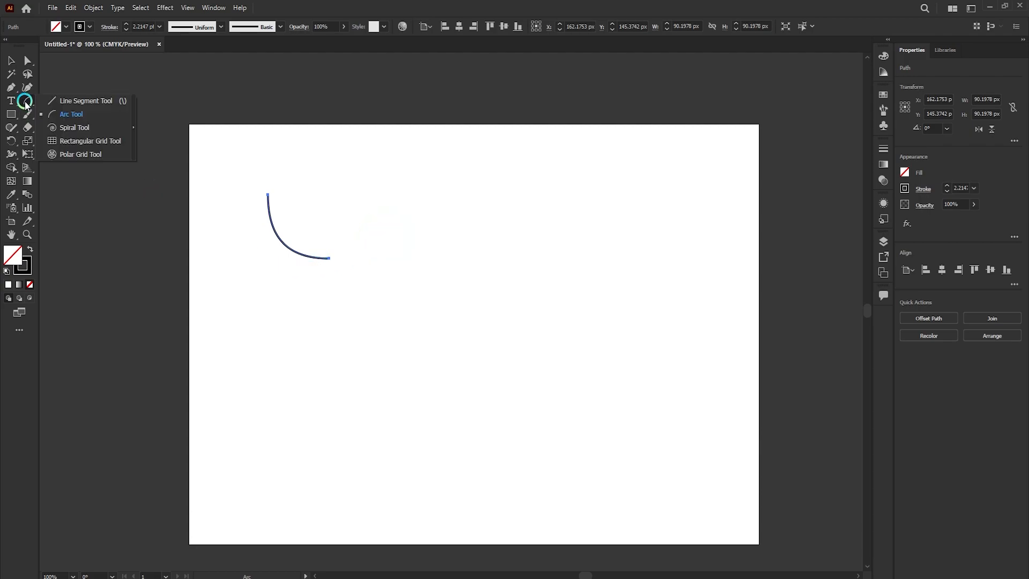
click(75, 128)
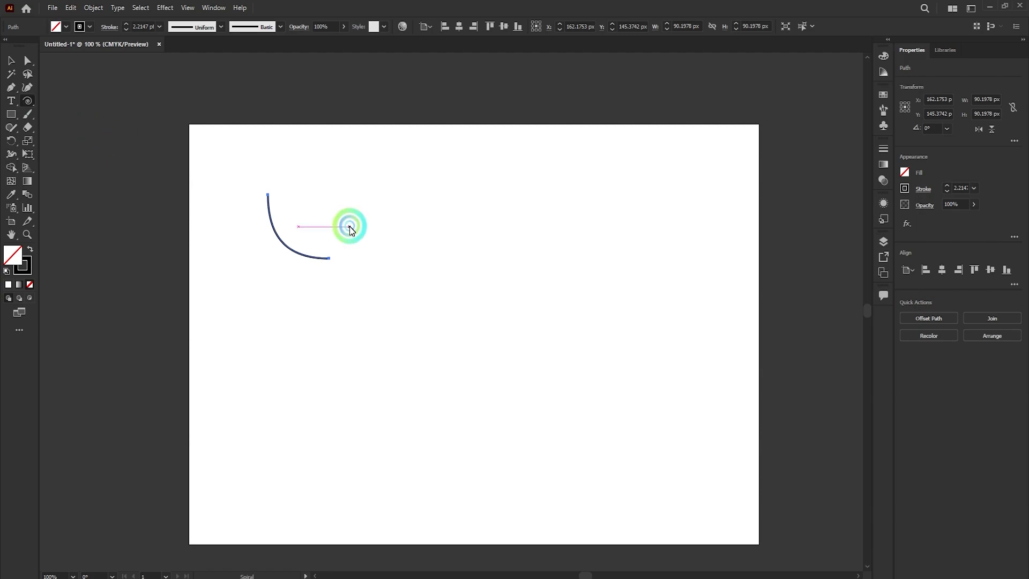
scroll(315, 234, down, 1)
scroll(512, 262, up, 1)
drag(400, 264, 440, 341)
- Examine the shape and windings of the drawn spiral up close
scroll(386, 236, up, 4)
scroll(386, 237, down, 3)
scroll(386, 236, down, 2)
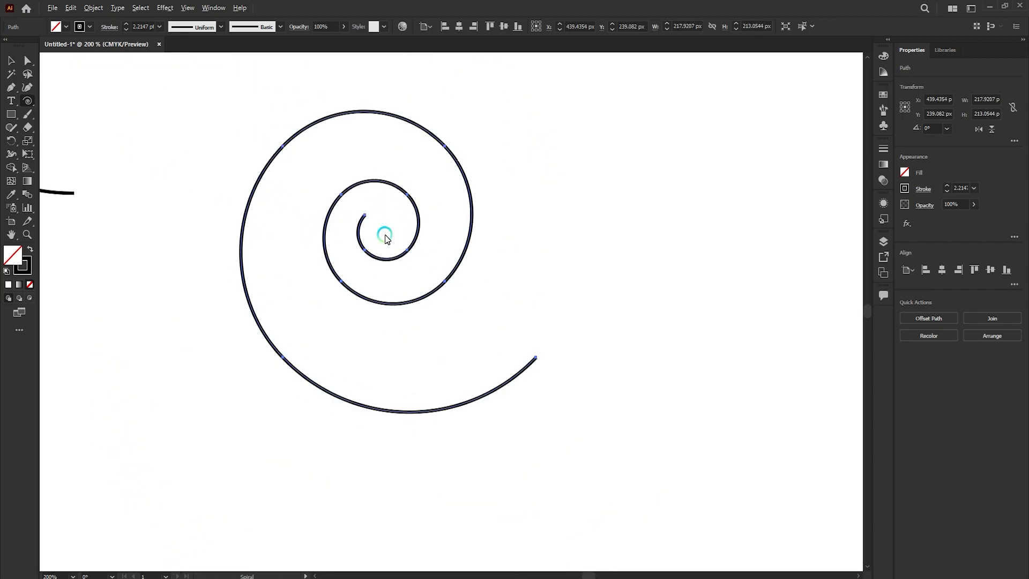
scroll(397, 248, up, 1)
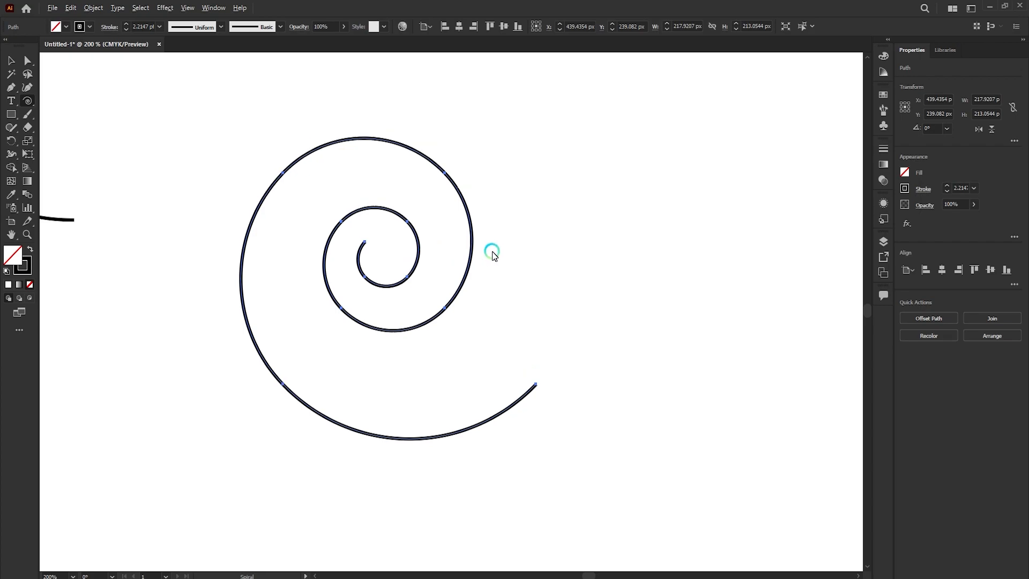
scroll(493, 255, down, 1)
scroll(493, 255, down, 1)
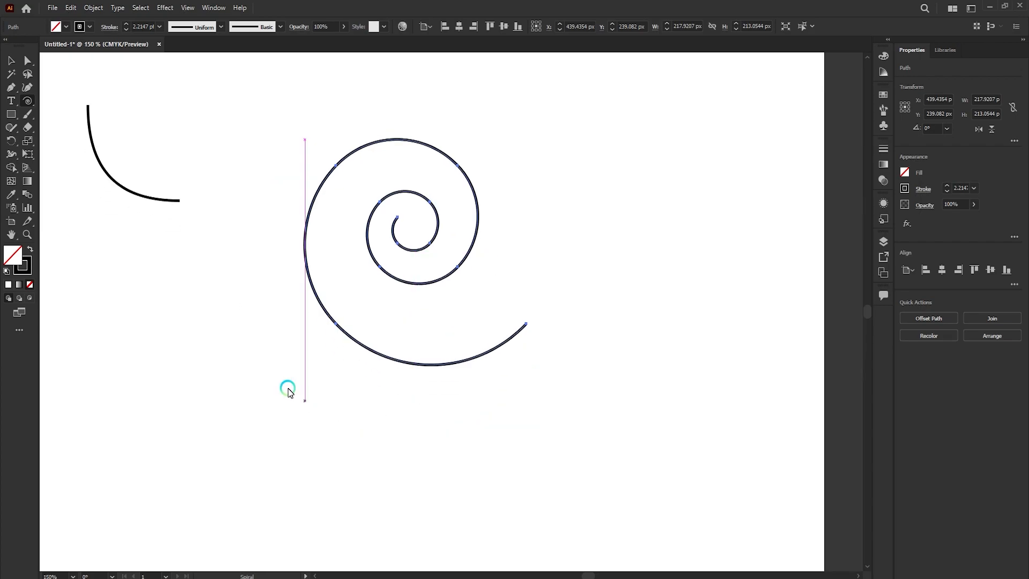
scroll(431, 284, down, 1)
scroll(317, 276, up, 1)
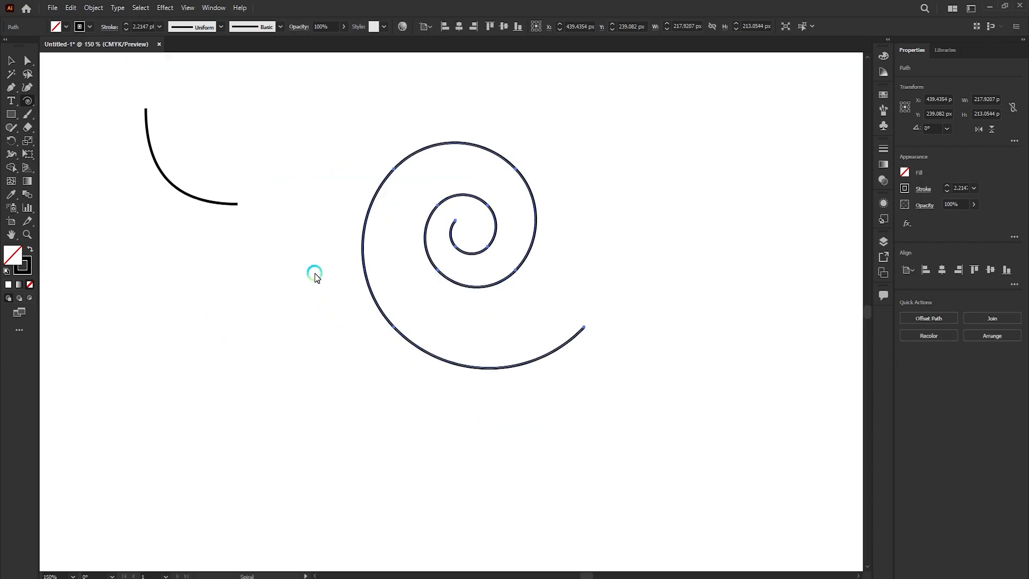
scroll(317, 276, up, 1)
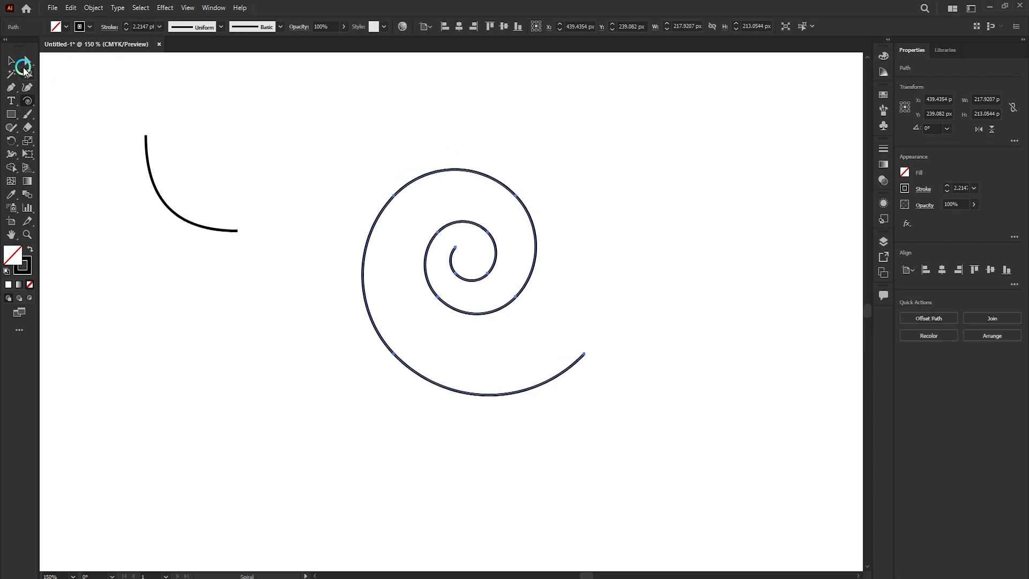
scroll(241, 261, down, 1)
scroll(240, 256, down, 1)
- Place placeholder text along the arc with the Type on a Path tool, starting near its upper end
click(8, 116)
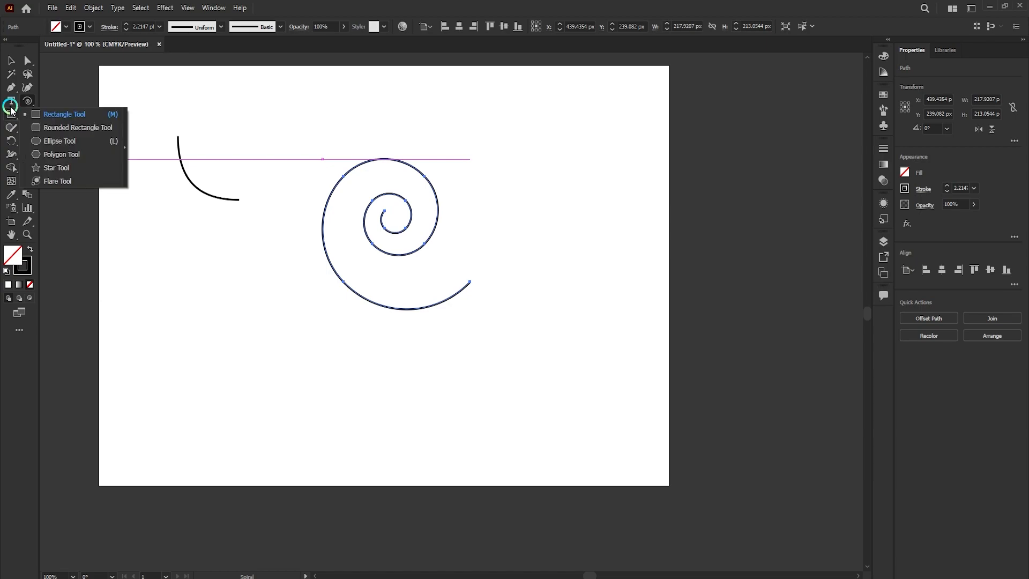
click(11, 104)
drag(10, 105, 56, 131)
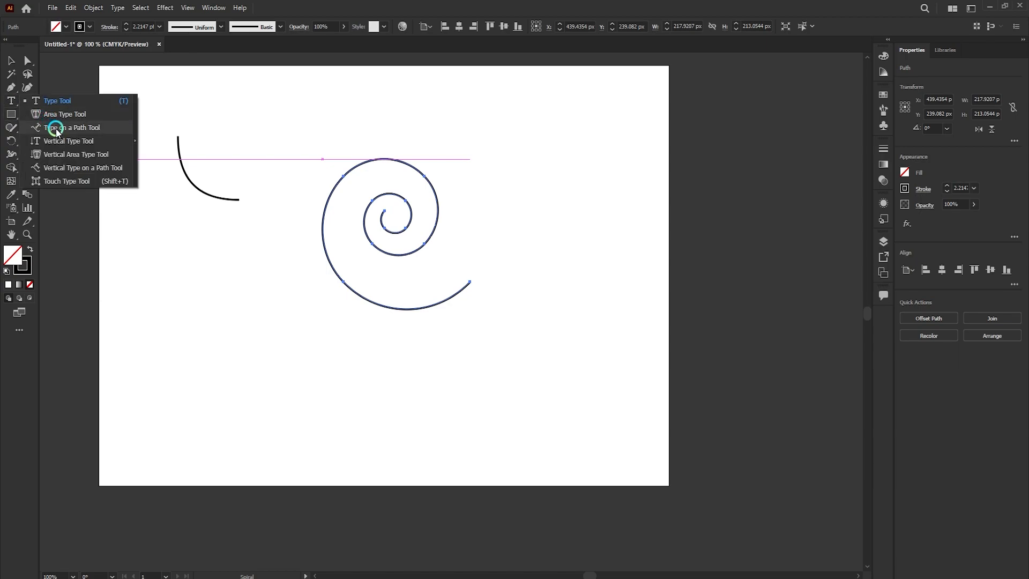
scroll(179, 147, up, 3)
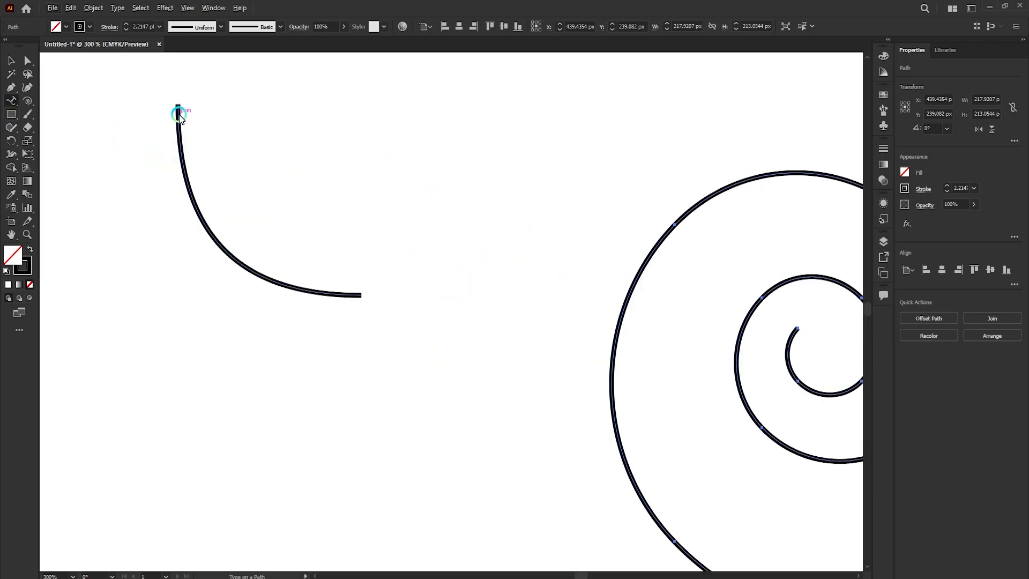
click(179, 115)
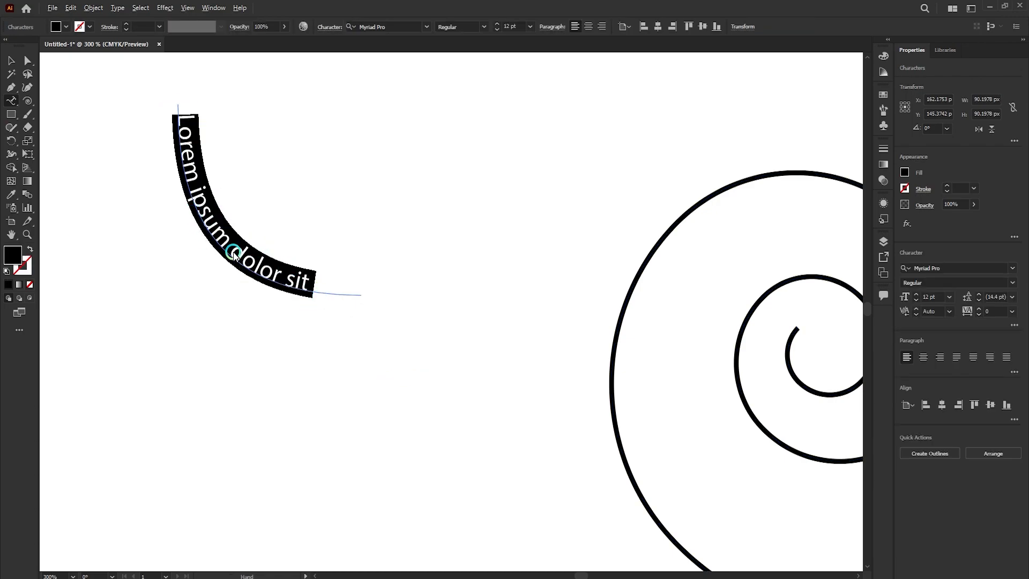
- Place placeholder path text along the spiral starting from its outer end, undoing the attempt from the inner end, and deselect it
scroll(235, 256, down, 2)
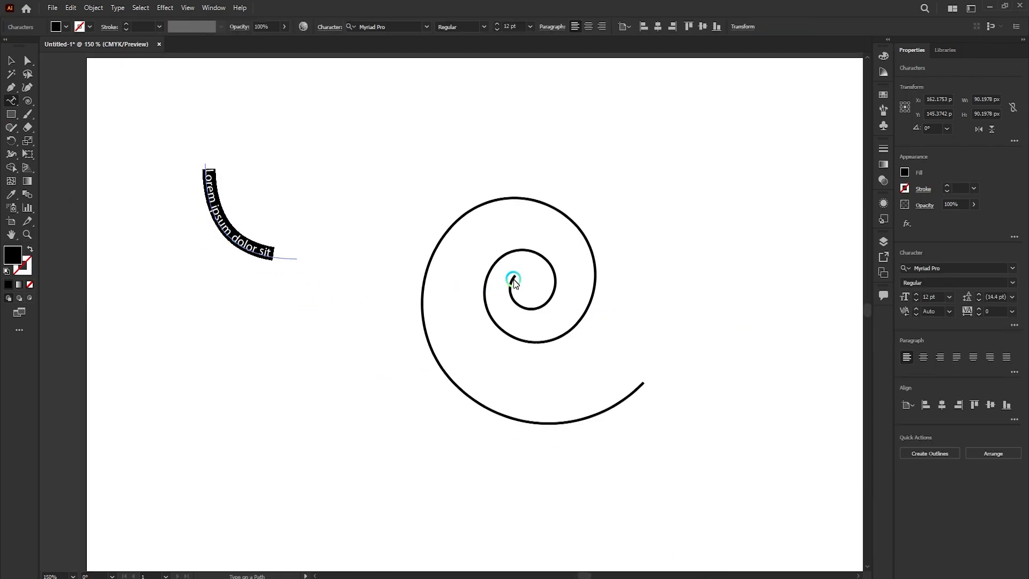
click(513, 280)
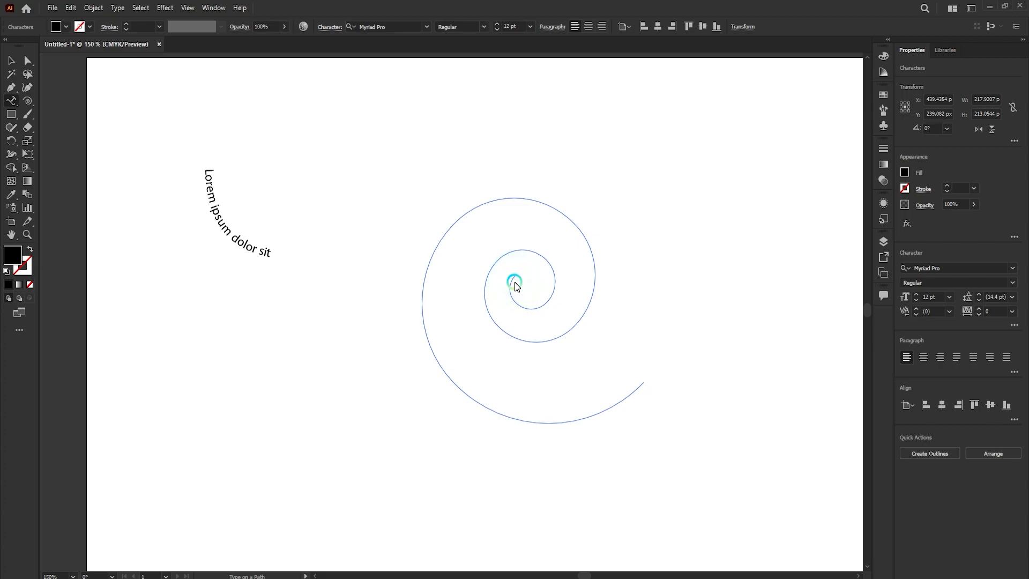
key(ctrl+z)
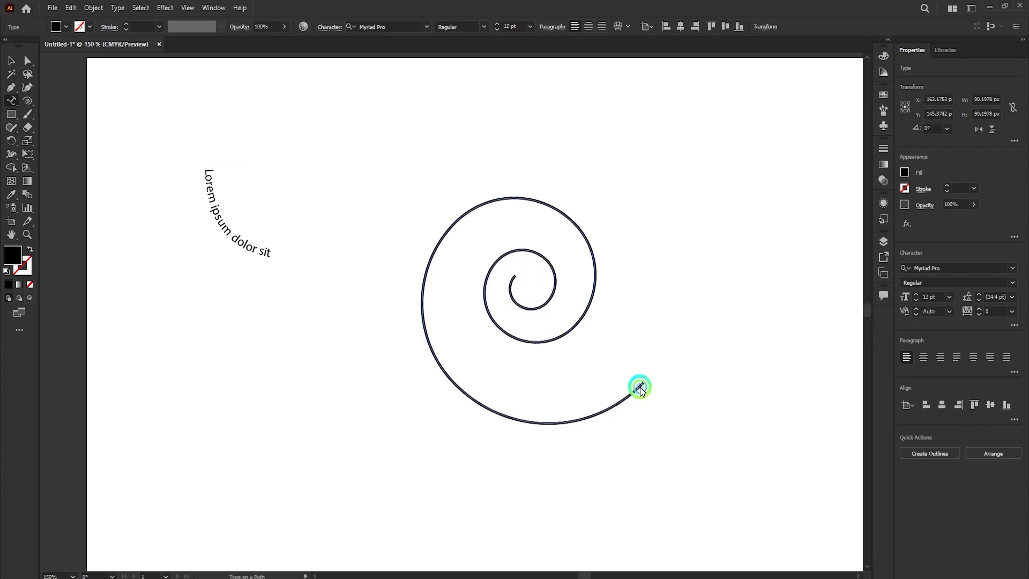
click(641, 386)
click(10, 63)
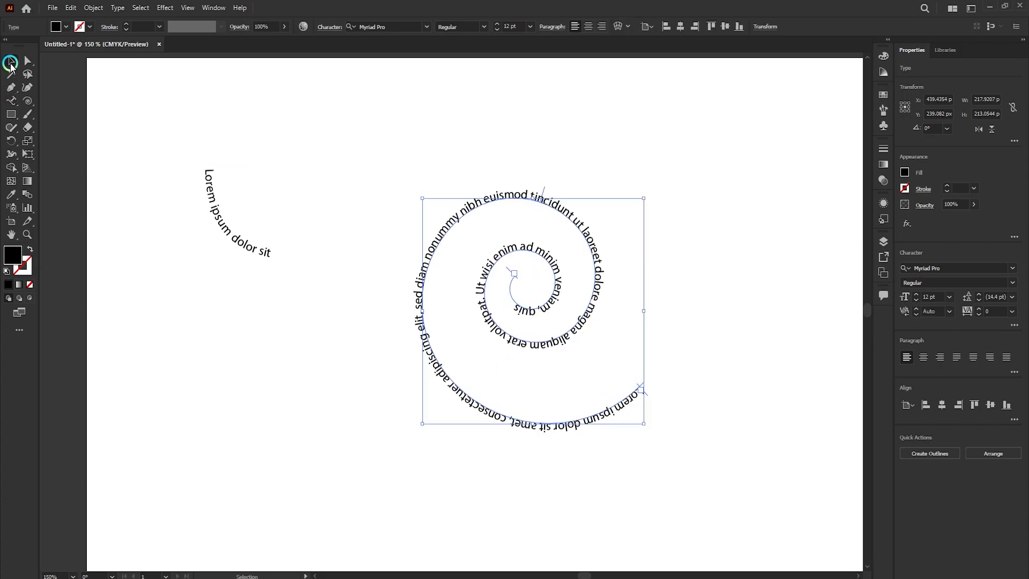
click(338, 340)
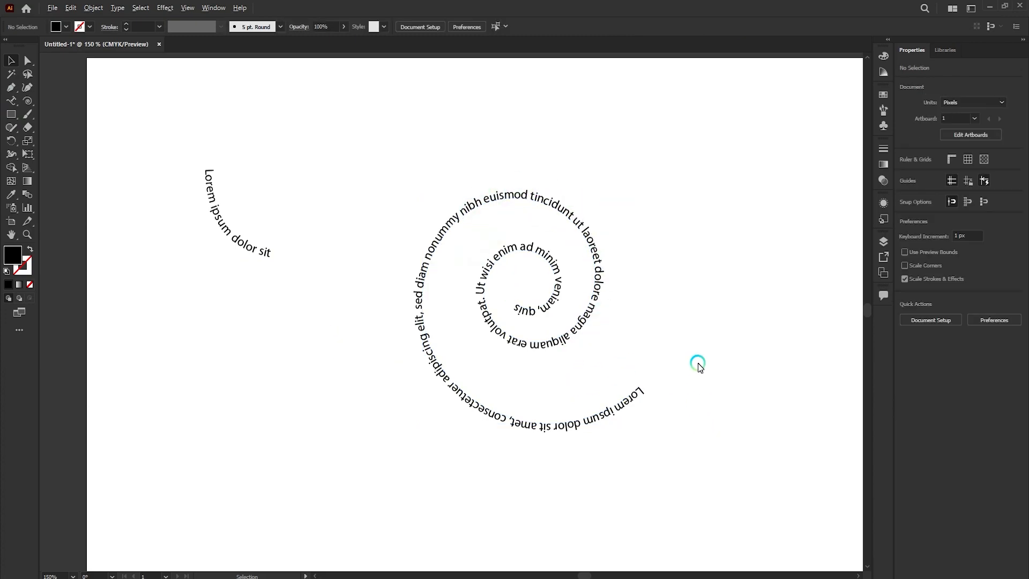
scroll(698, 362, up, 1)
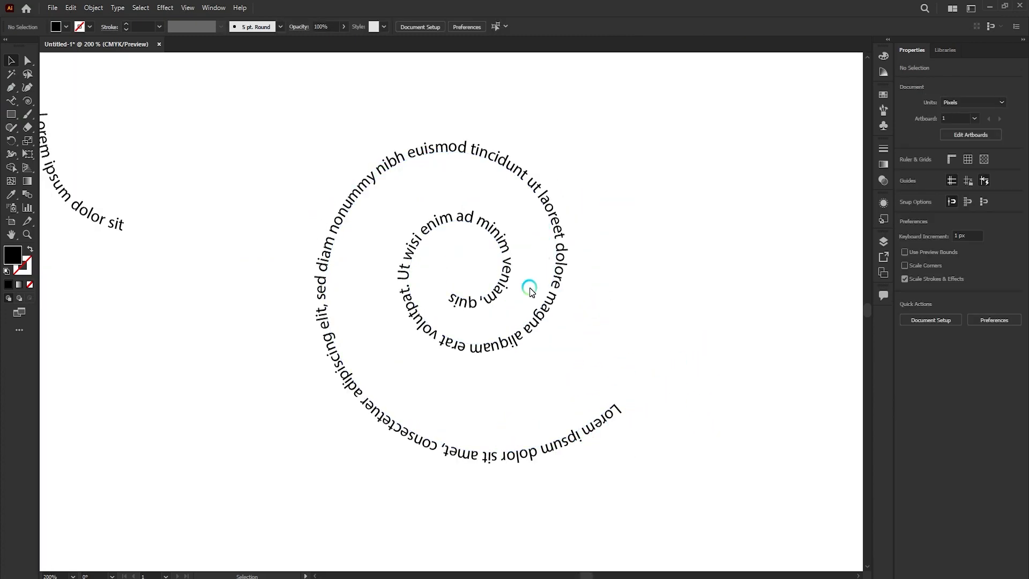
scroll(510, 292, down, 3)
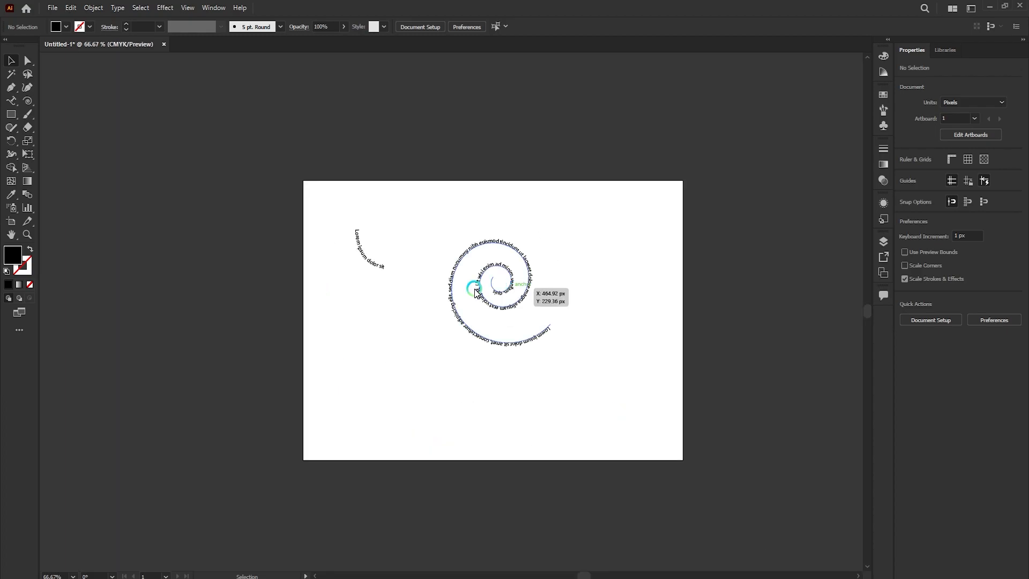
scroll(390, 253, up, 3)
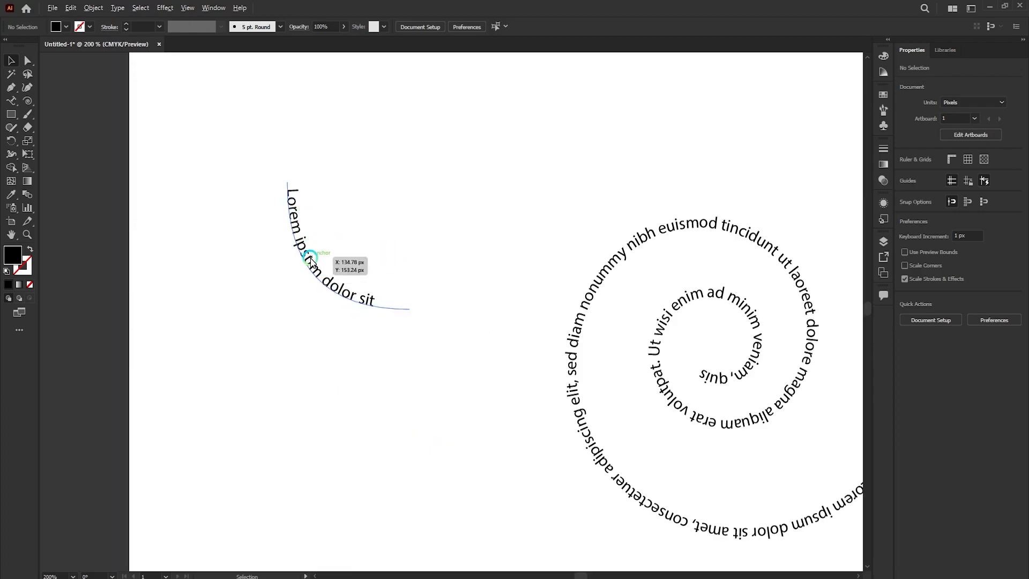
scroll(321, 260, down, 3)
scroll(483, 314, up, 1)
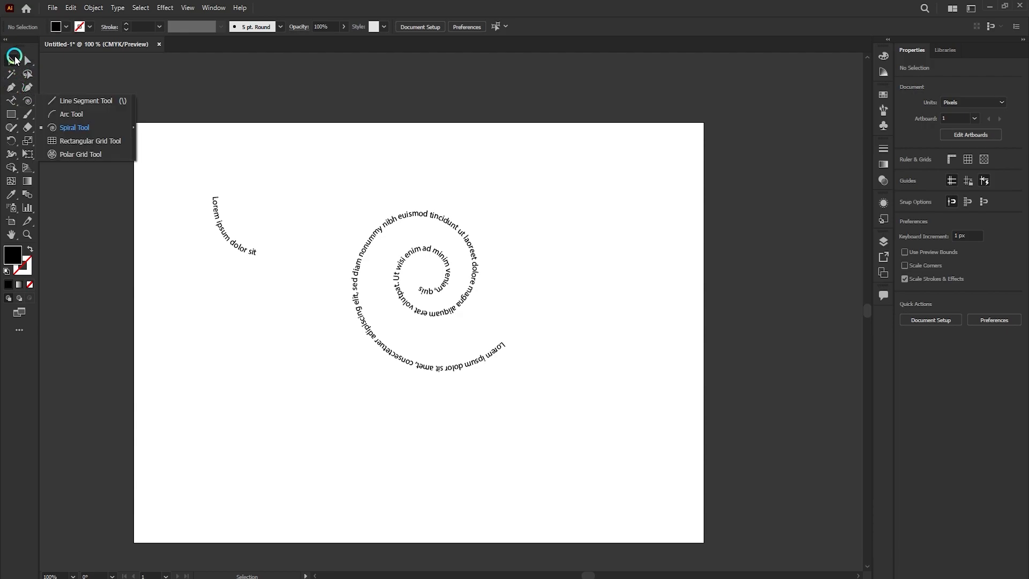
- Scale both path texts down together and move them into the artboard's upper-left corner
click(90, 140)
scroll(340, 177, down, 1)
drag(216, 143, 539, 346)
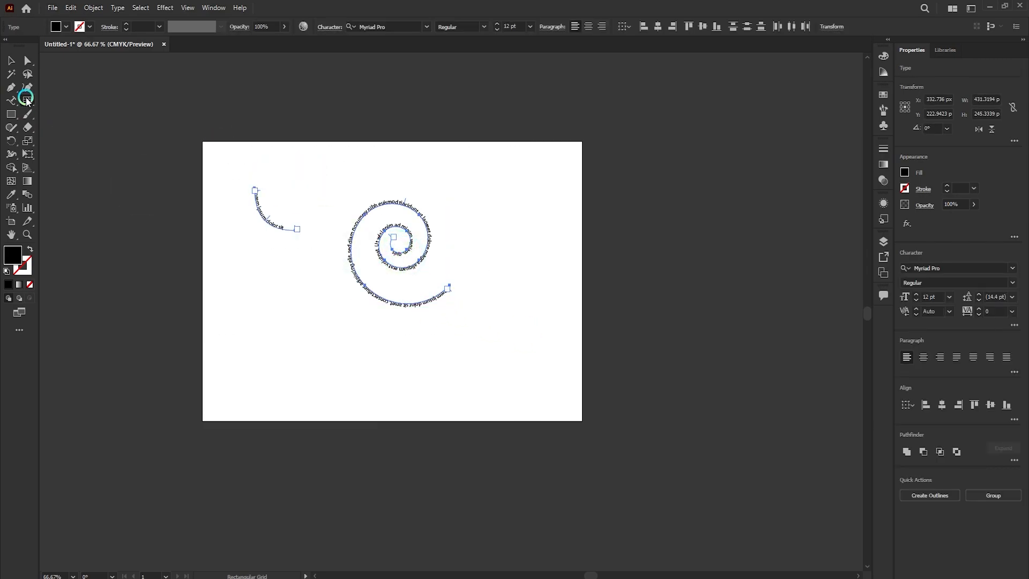
click(9, 55)
drag(419, 276, 301, 202)
click(356, 288)
drag(282, 162, 263, 170)
click(379, 214)
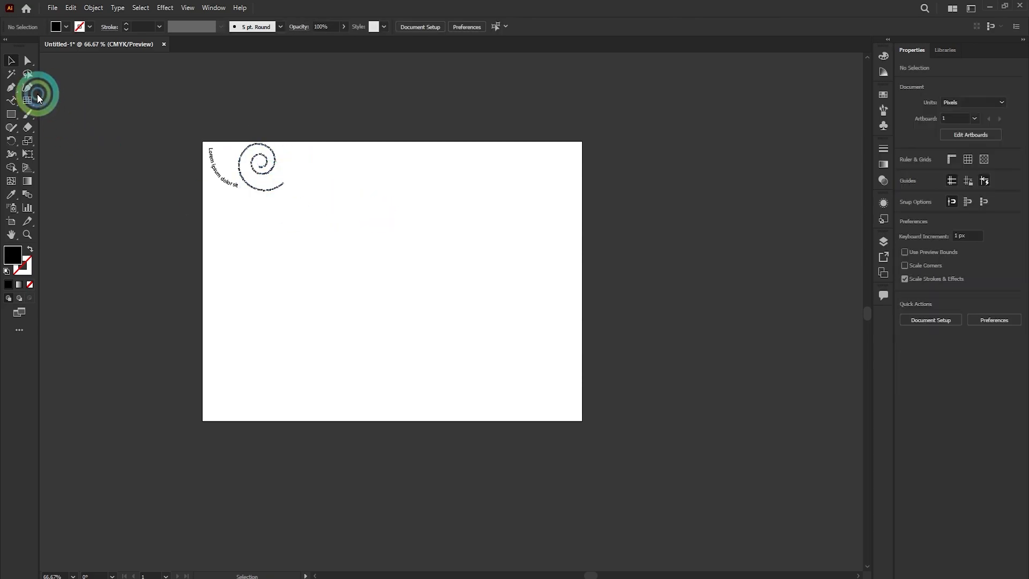
- Draw a rectangular grid about 502 by 278 px and give it a black 1 pt stroke with no fill
click(27, 100)
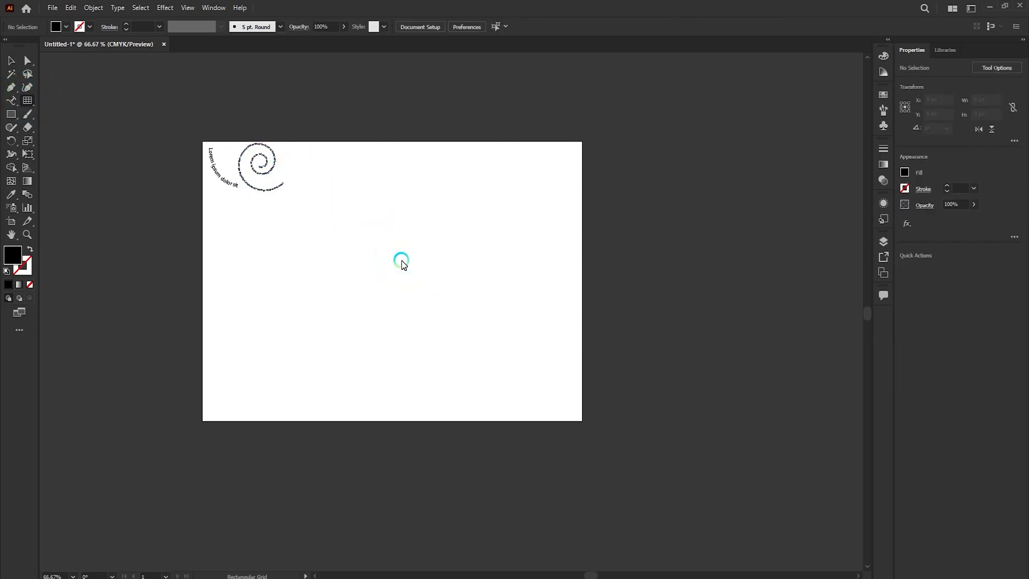
scroll(403, 264, up, 1)
drag(328, 215, 666, 401)
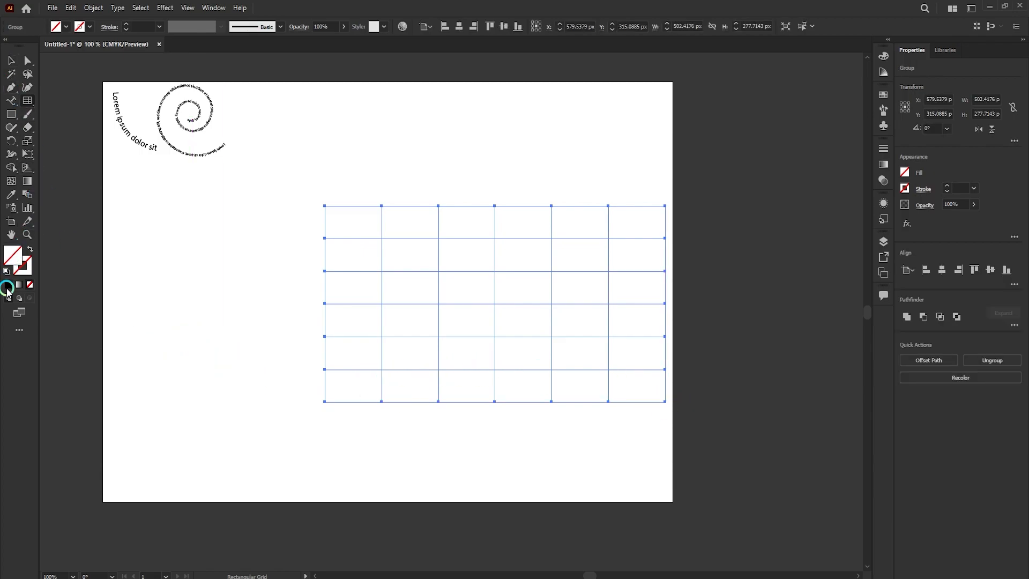
click(7, 286)
click(29, 252)
click(11, 59)
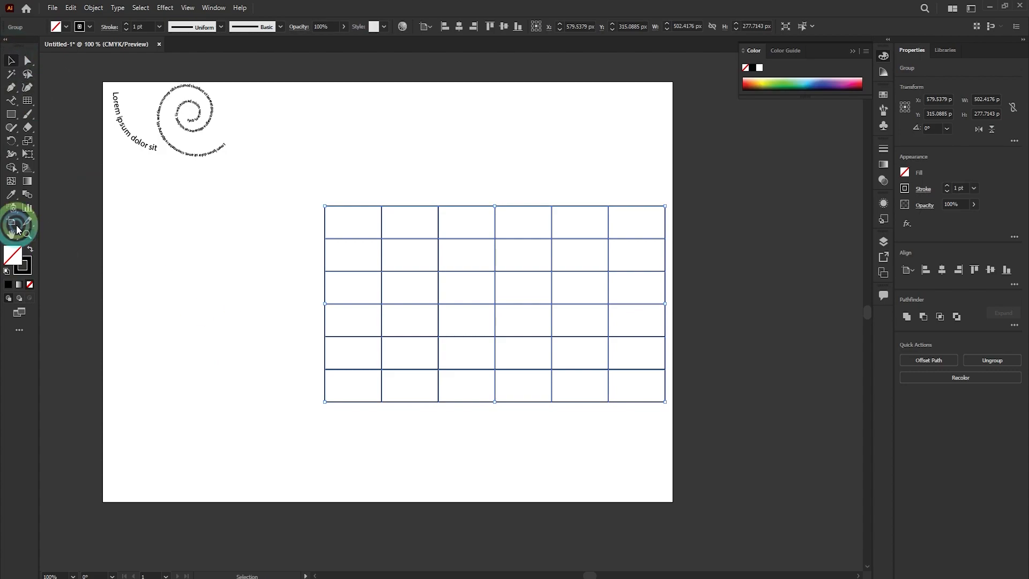
- Fill the rectangular grid with red
double_click(11, 261)
drag(621, 329, 751, 185)
click(850, 205)
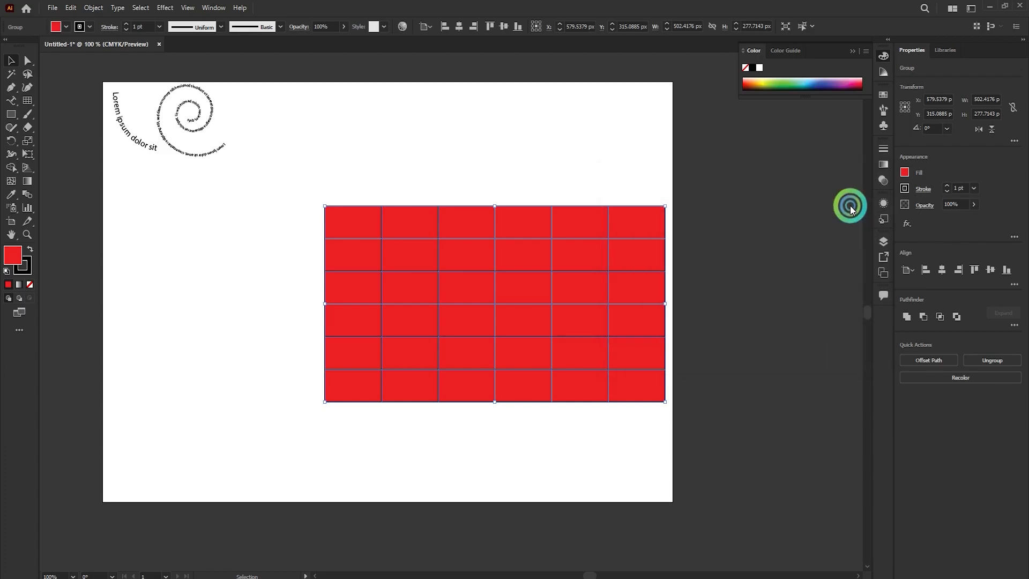
click(770, 268)
- Move the red grid left to about X 389 px, Y 336 px on the artboard and deselect it
click(555, 352)
drag(530, 331, 366, 333)
scroll(355, 329, up, 3)
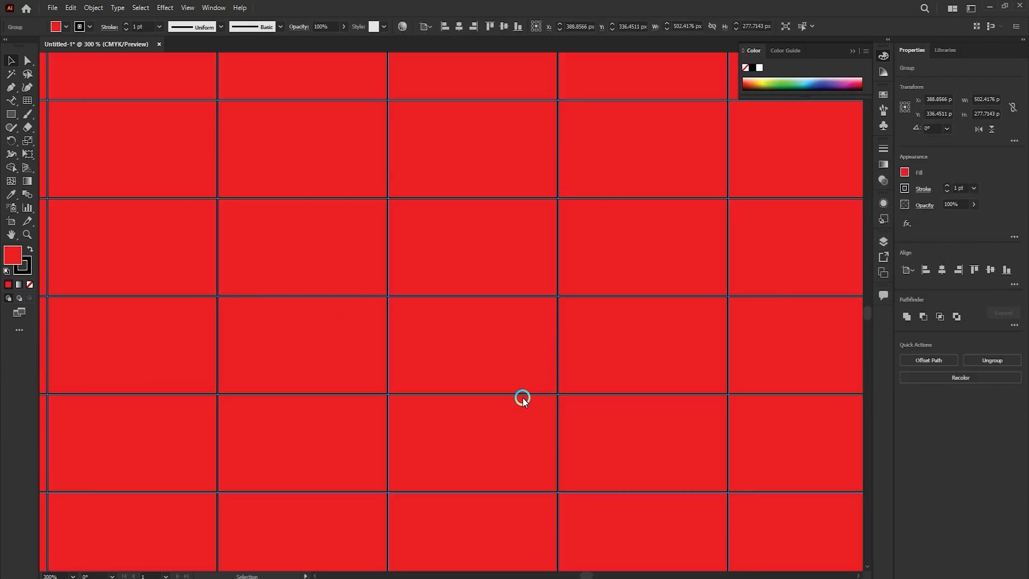
scroll(476, 344, down, 1)
scroll(476, 344, down, 1)
click(442, 158)
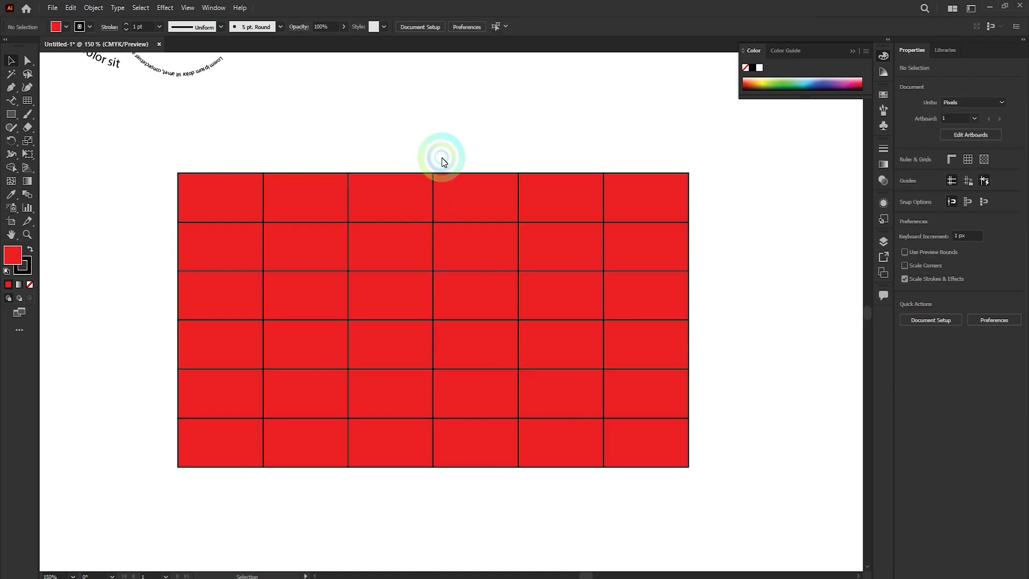
- Move the grid to the artboard's lower-left area and enlarge it to about 806 by 321 px
scroll(471, 250, down, 1)
drag(474, 297, 397, 366)
drag(536, 266, 743, 237)
click(577, 138)
- Remove the grid's fill so only its black lines are drawn, and deselect it
click(490, 316)
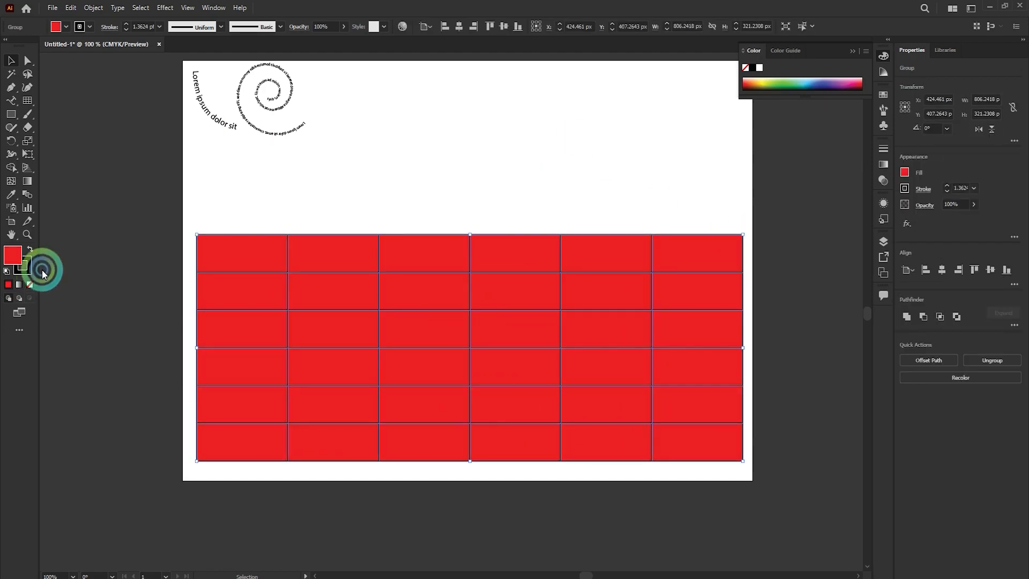
click(30, 284)
click(310, 194)
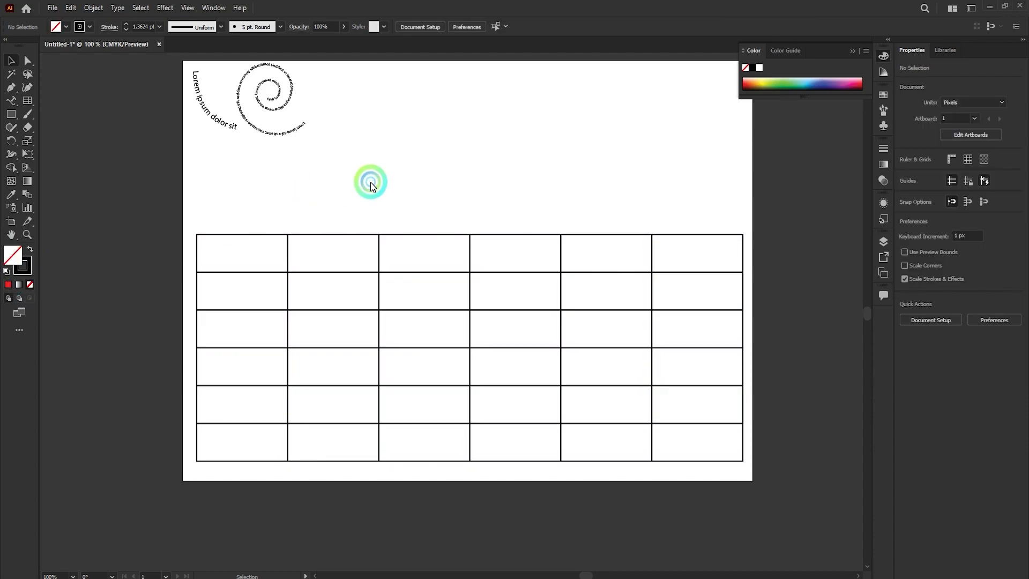
click(488, 264)
scroll(488, 263, down, 2)
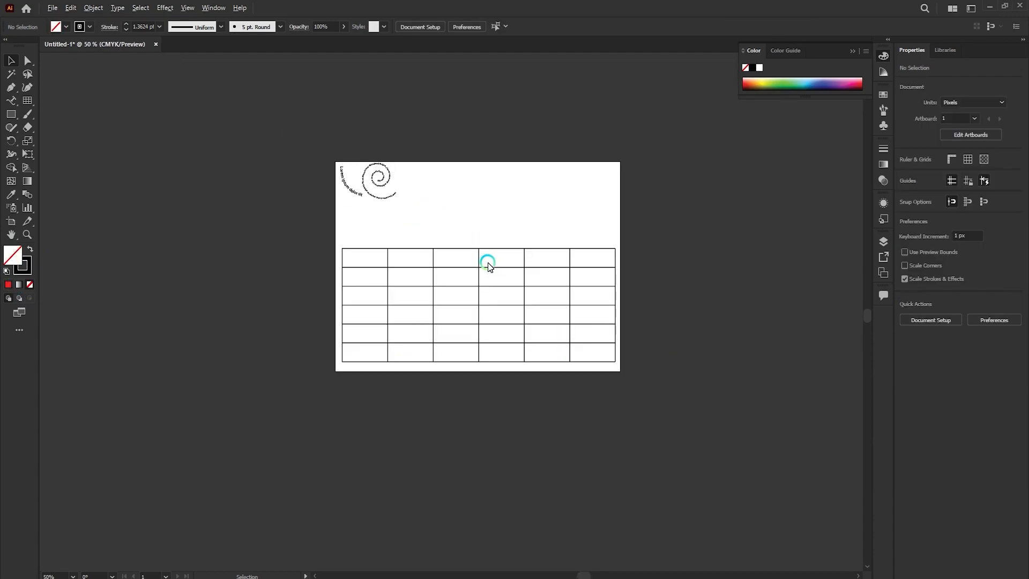
scroll(521, 256, up, 1)
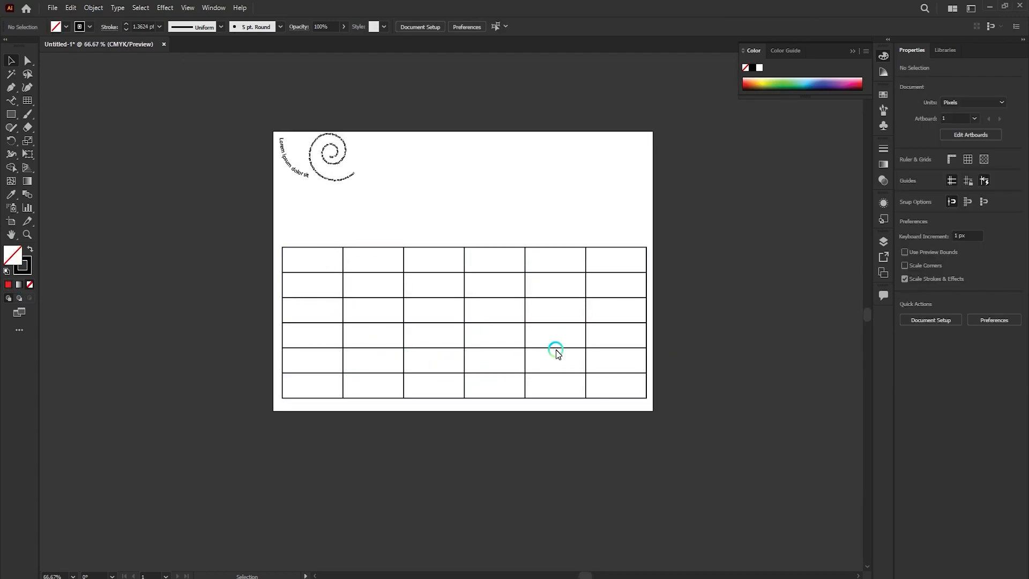
- Choose the Polar Grid tool from the line tool group
scroll(457, 208, up, 2)
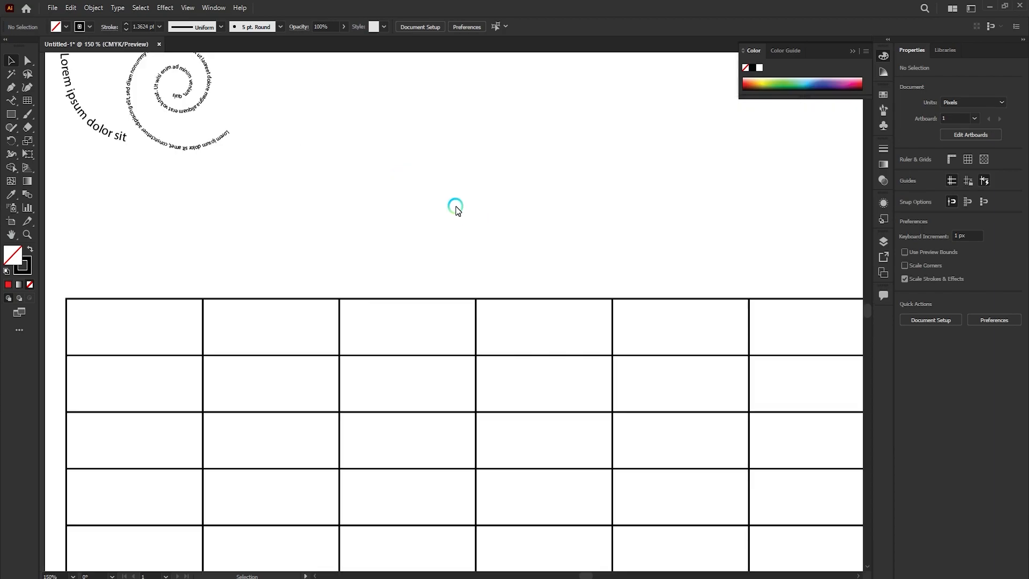
scroll(456, 208, down, 1)
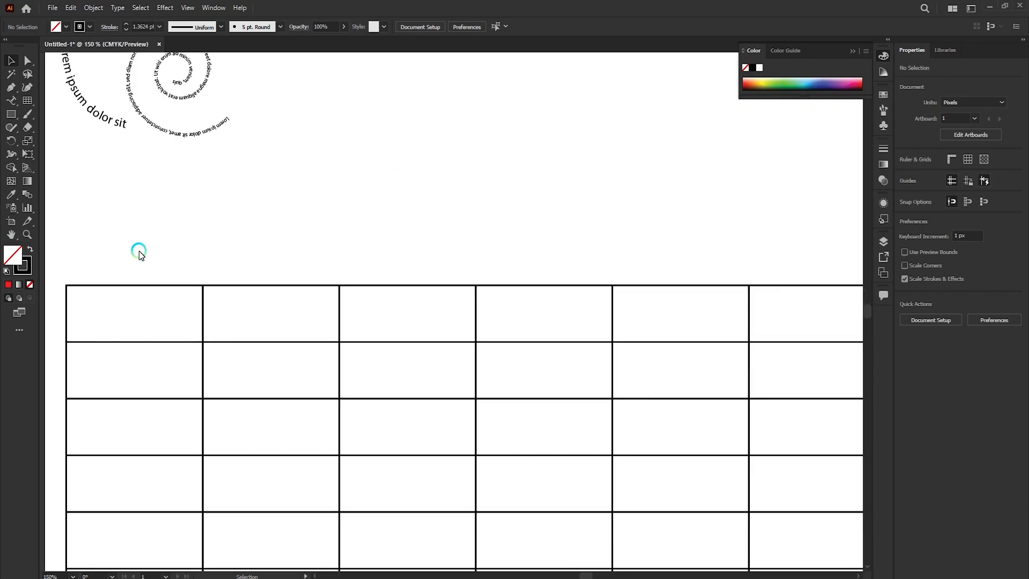
right_click(25, 105)
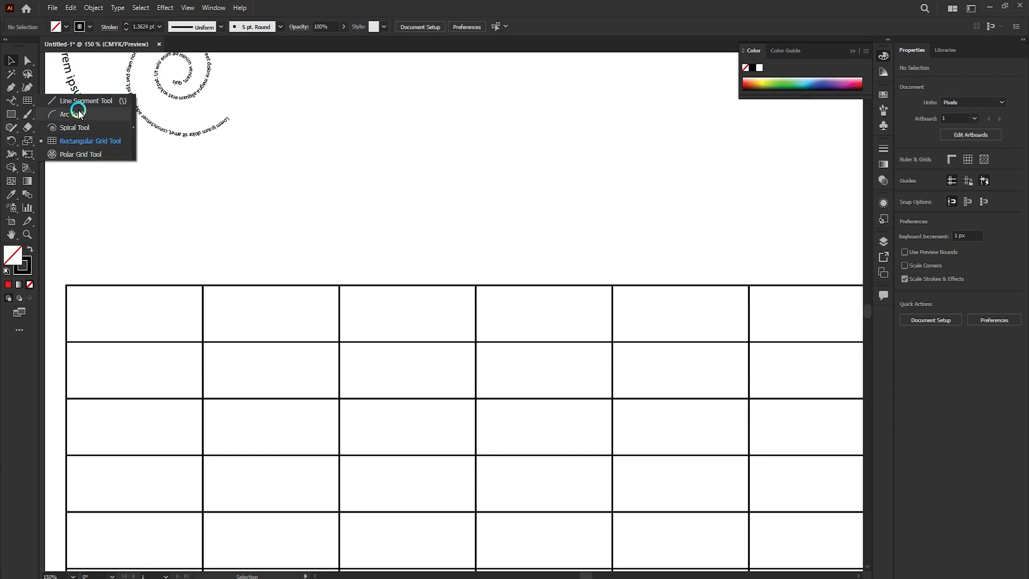
click(88, 160)
key(ctrl+minus)
key(ctrl+minus)
key(ctrl+minus)
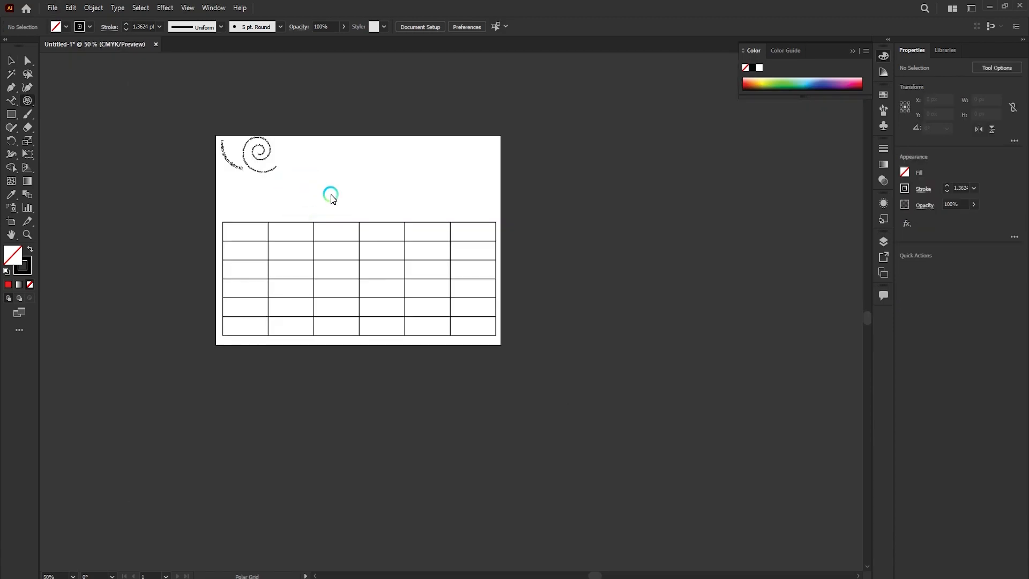
- Shrink the rectangular grid to about 317 by 126 px and move it beside the spiral along the artboard's upper edge
click(7, 64)
click(370, 246)
click(497, 321)
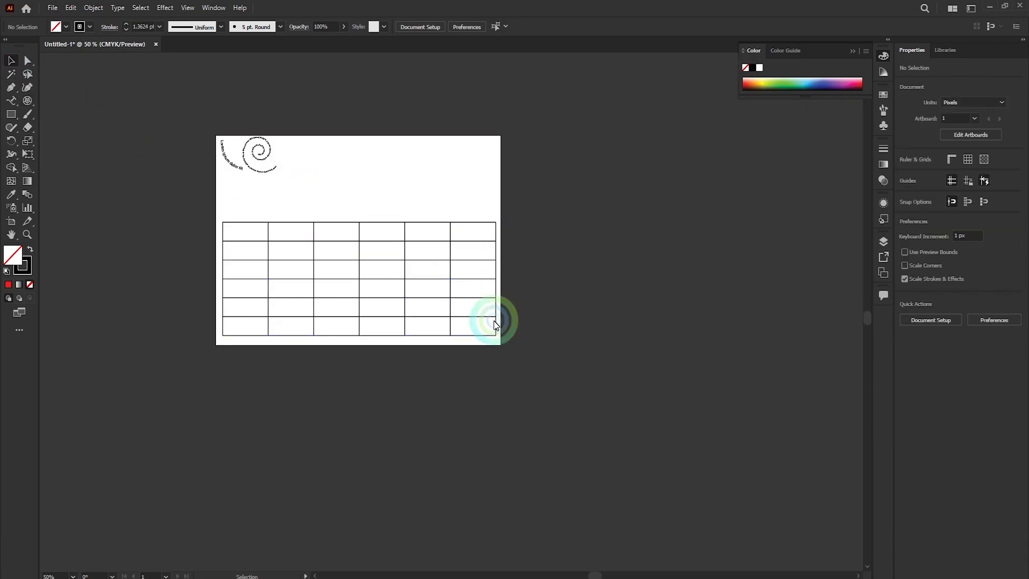
drag(496, 329, 319, 268)
drag(287, 237, 360, 160)
- Draw a polar grid about 367 px in diameter below the rectangular grid with the Polar Grid tool, and deselect it
click(28, 100)
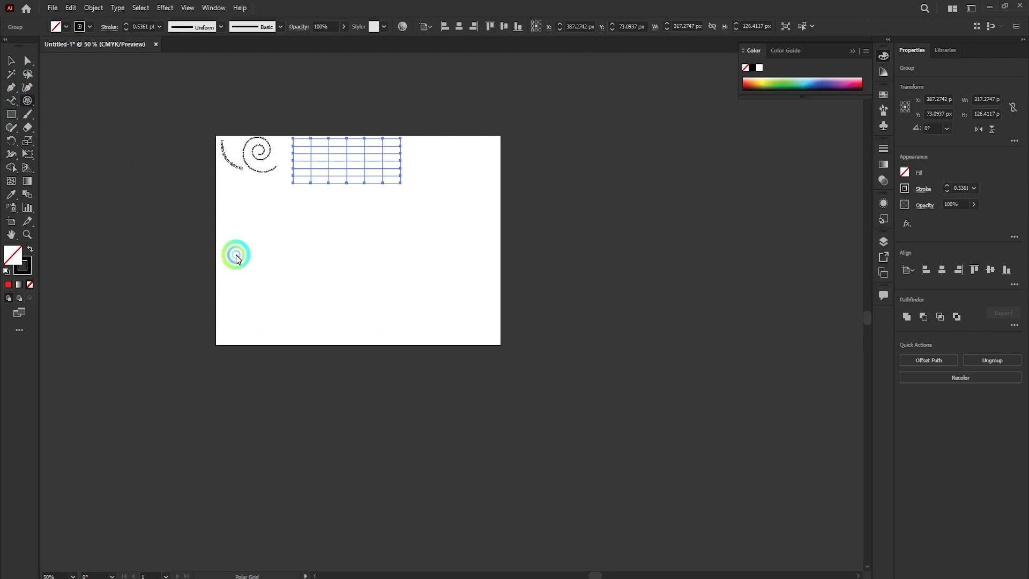
scroll(346, 289, up, 2)
drag(324, 251, 408, 382)
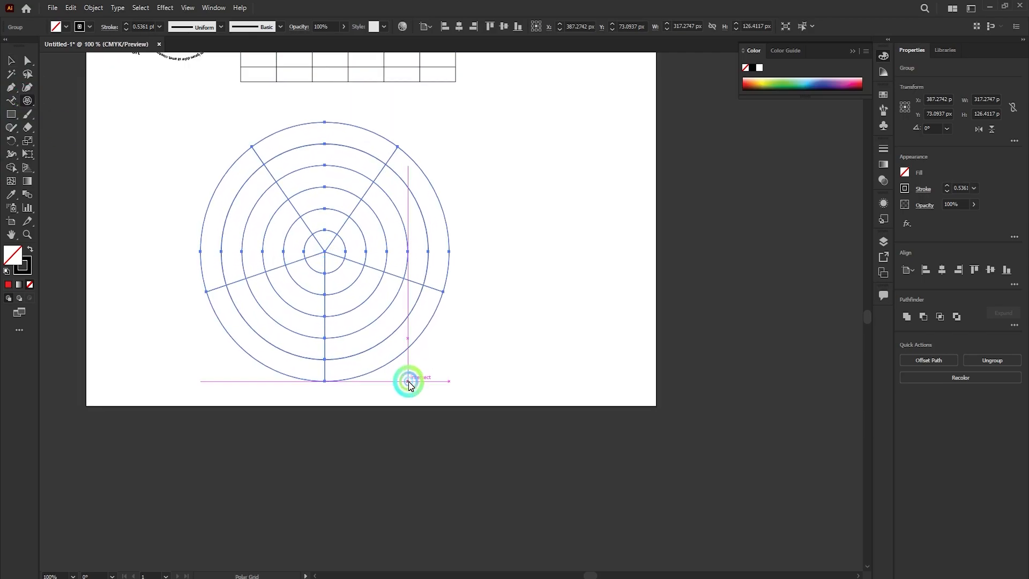
click(11, 60)
click(528, 272)
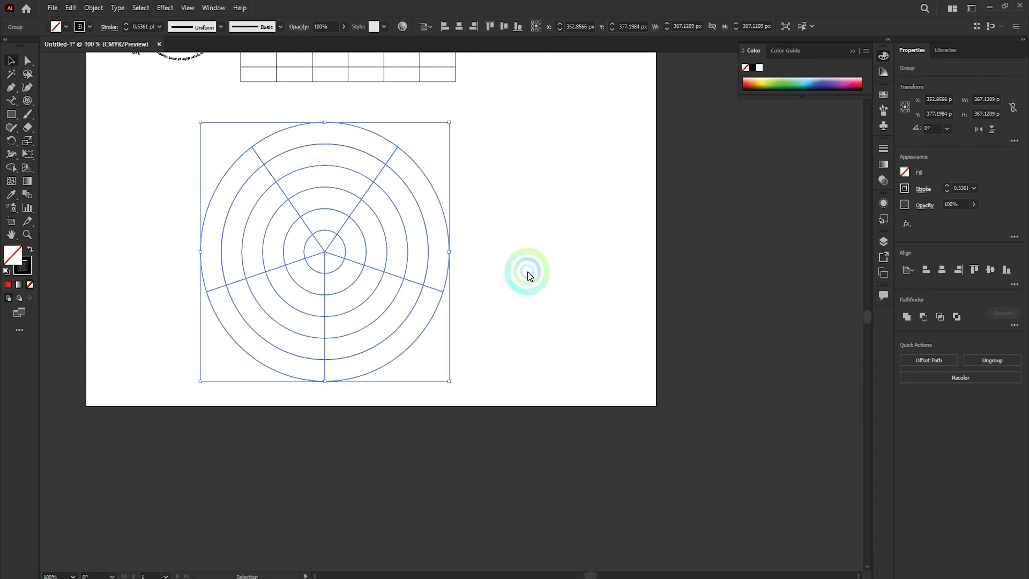
- Ungroup the polar grid and delete its radial divider lines, keeping only the concentric circles
click(337, 274)
scroll(338, 276, up, 6)
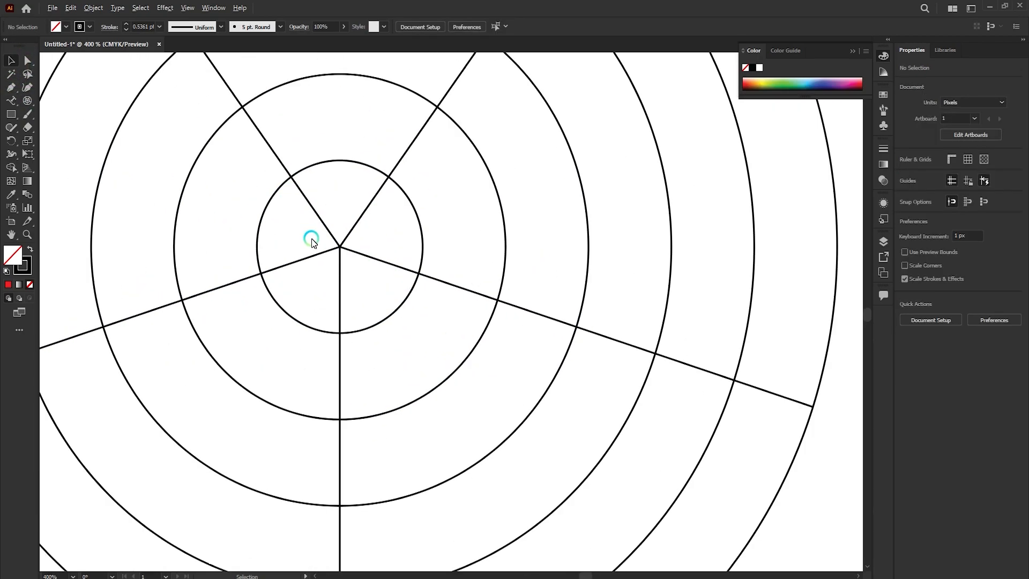
scroll(368, 272, up, 2)
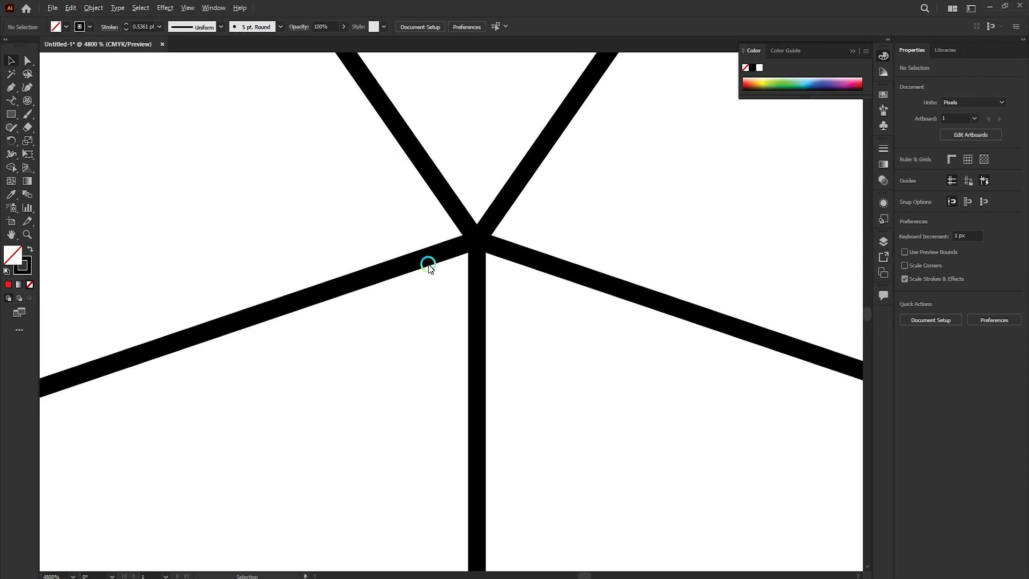
scroll(385, 272, down, 10)
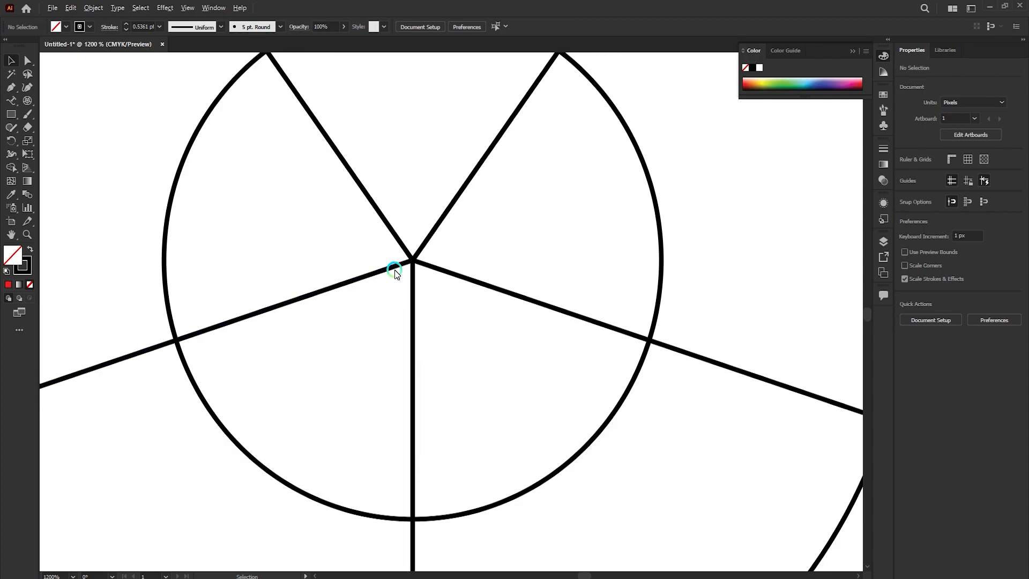
click(395, 270)
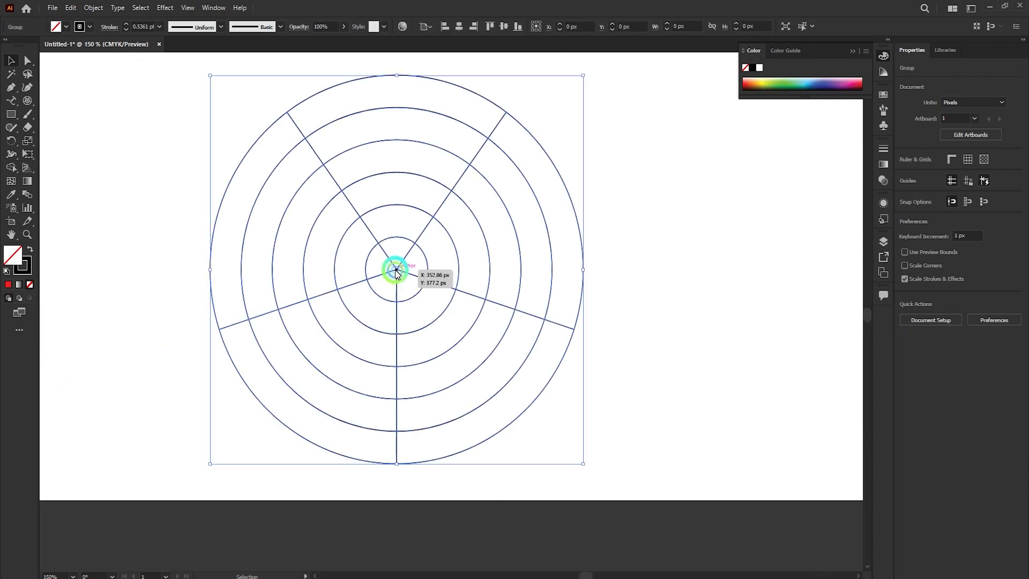
right_click(396, 270)
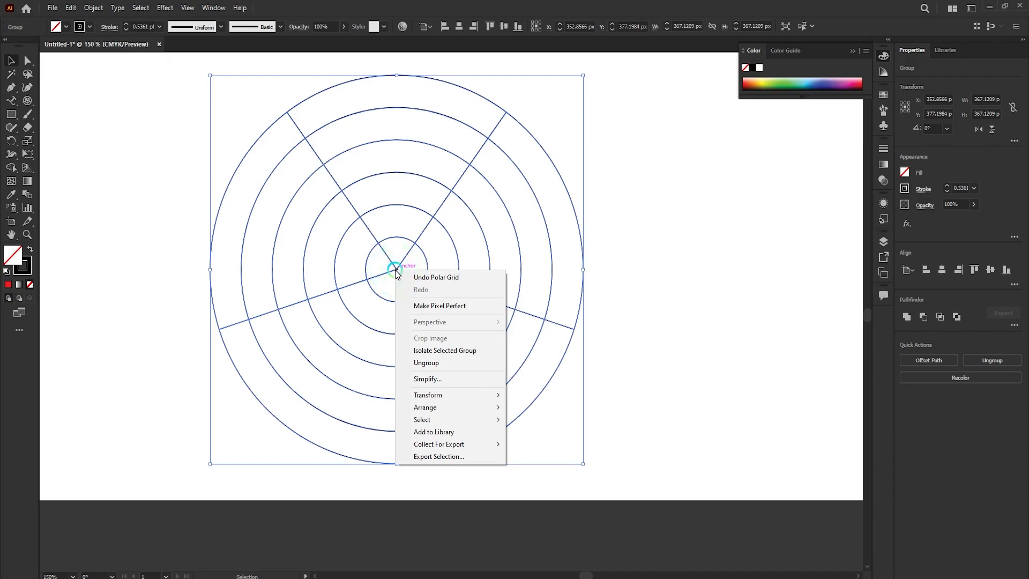
click(427, 363)
click(627, 295)
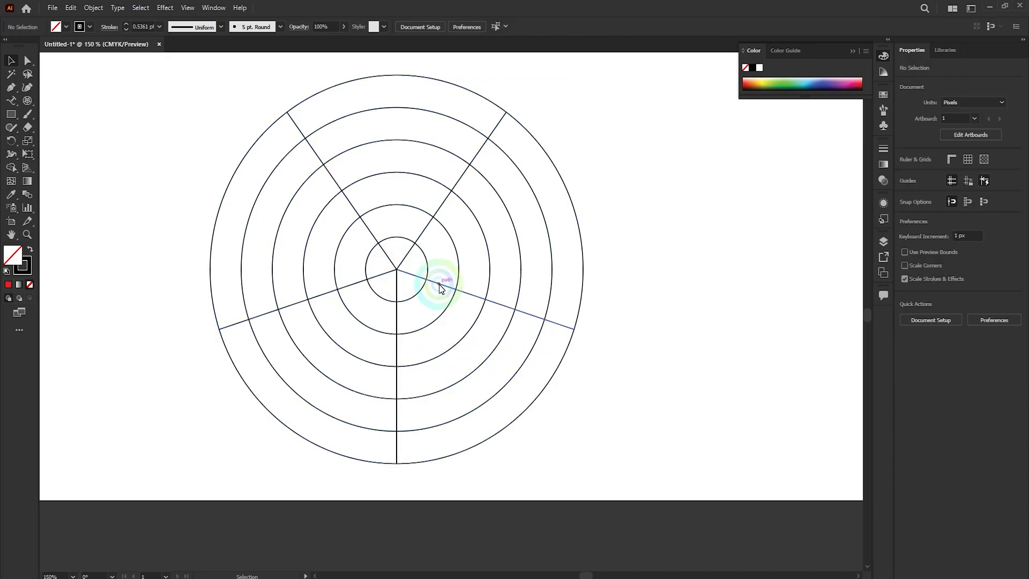
click(439, 284)
key(Delete)
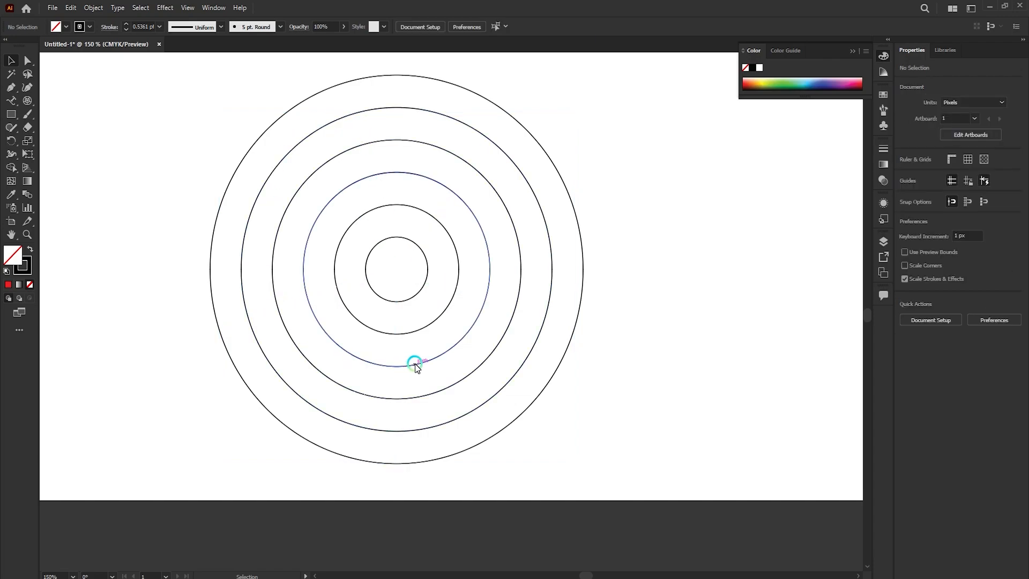
- Ungroup the remaining concentric circles into separate paths and deselect them
click(399, 300)
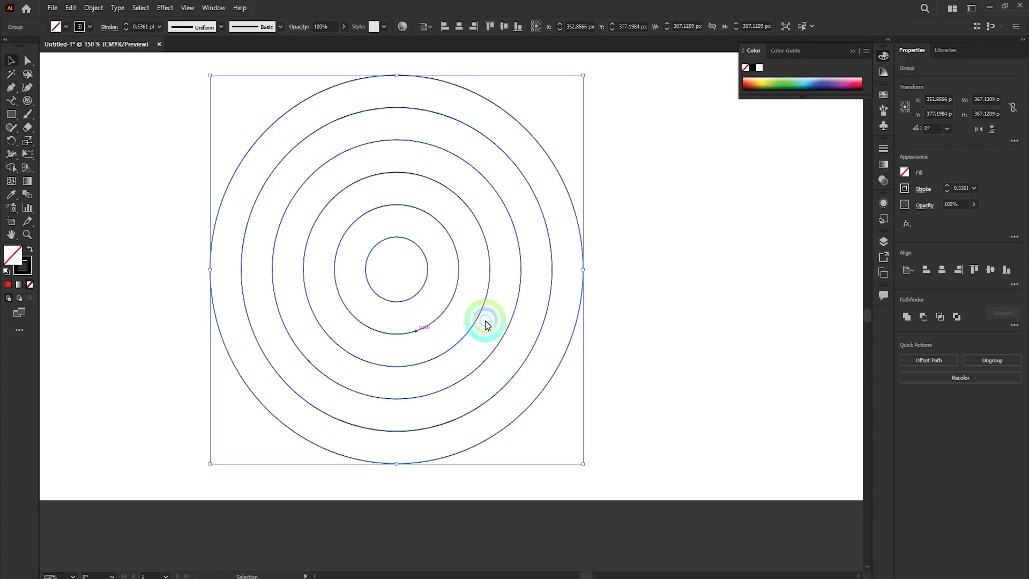
click(733, 277)
scroll(606, 292, down, 4)
scroll(617, 292, up, 4)
scroll(426, 242, down, 4)
scroll(529, 298, up, 4)
click(538, 295)
right_click(538, 295)
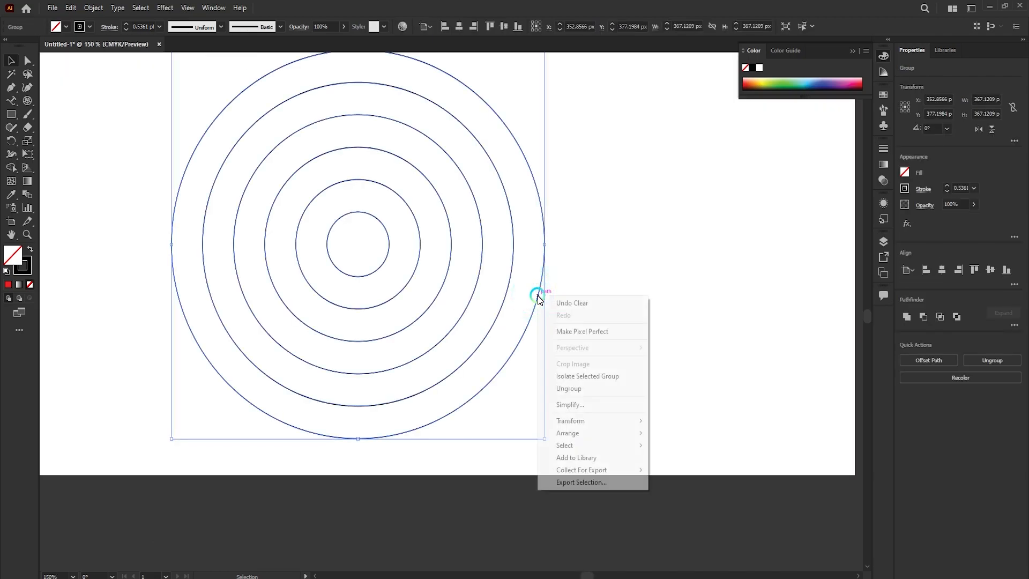
click(569, 389)
click(588, 336)
- Swap the fill and stroke of the outermost circle and swap them back
click(523, 335)
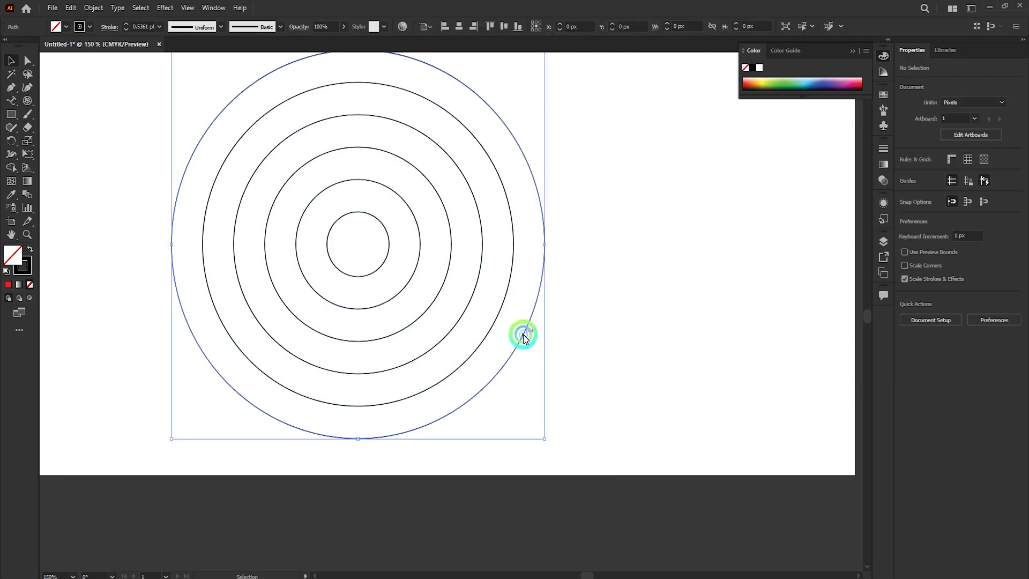
click(30, 250)
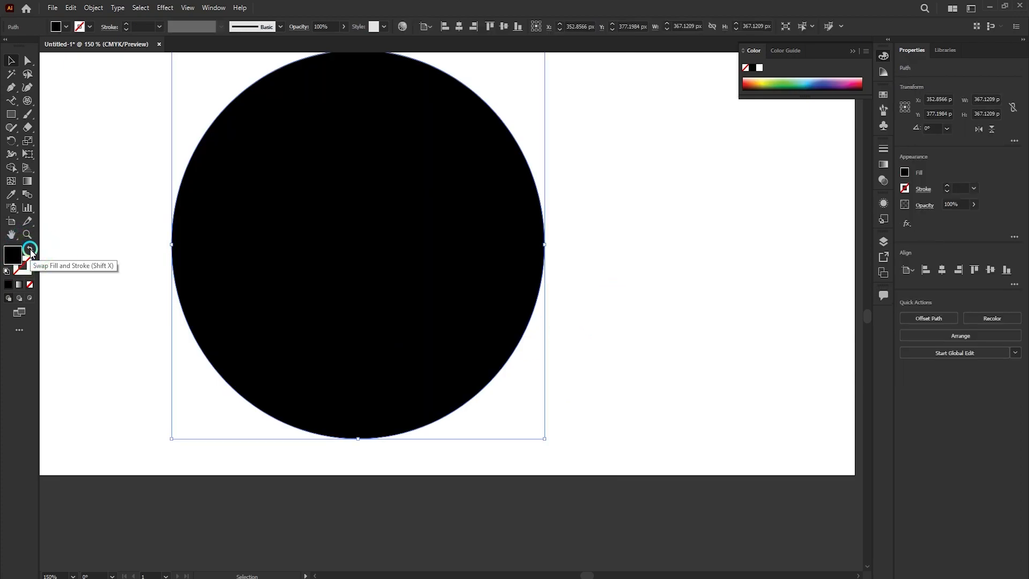
click(30, 250)
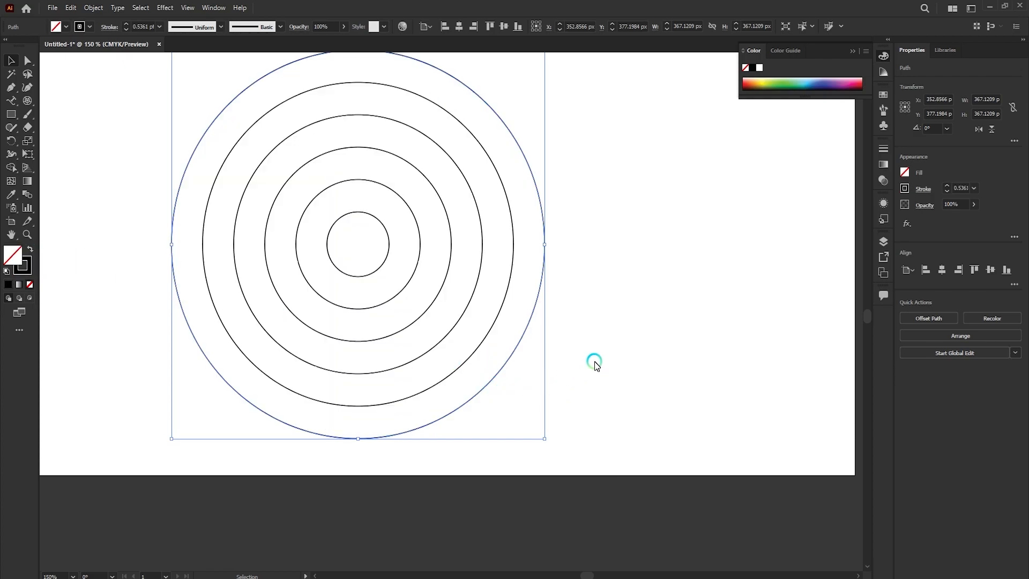
- Select the concentric circles one by one to check whether each is a separate path
click(467, 360)
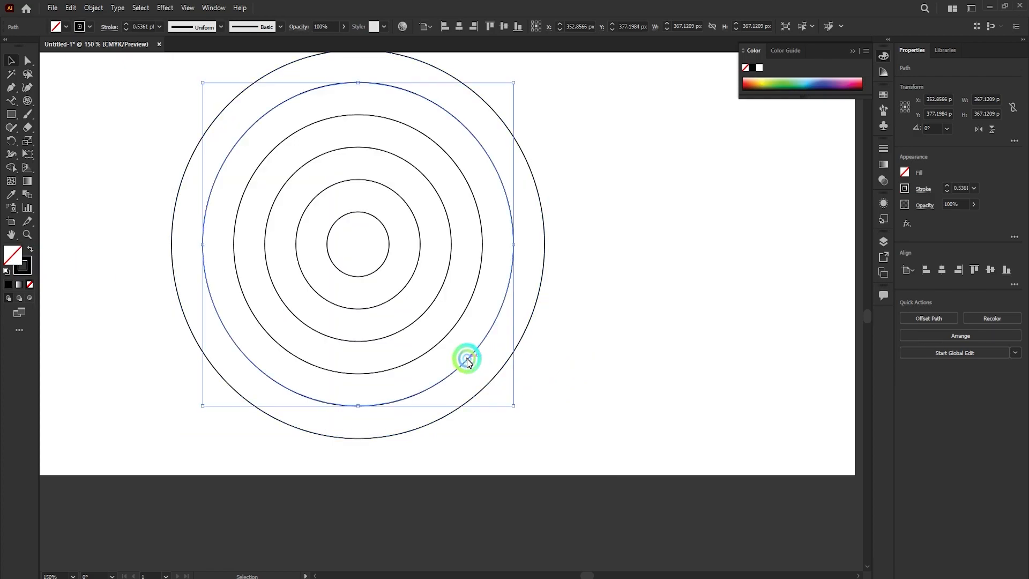
shift+click(440, 342)
click(421, 316)
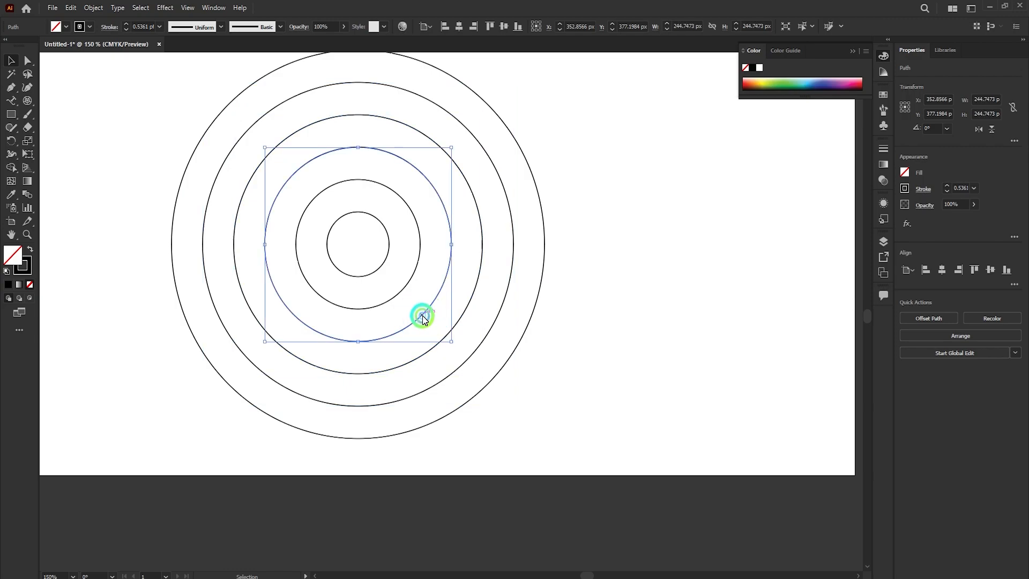
click(390, 298)
click(391, 298)
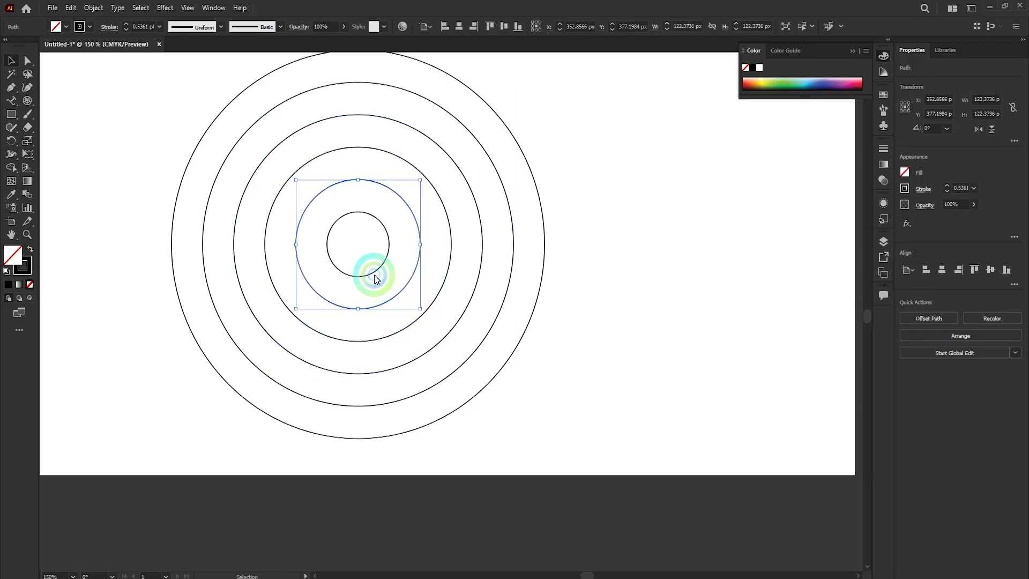
click(372, 271)
shift+click(492, 377)
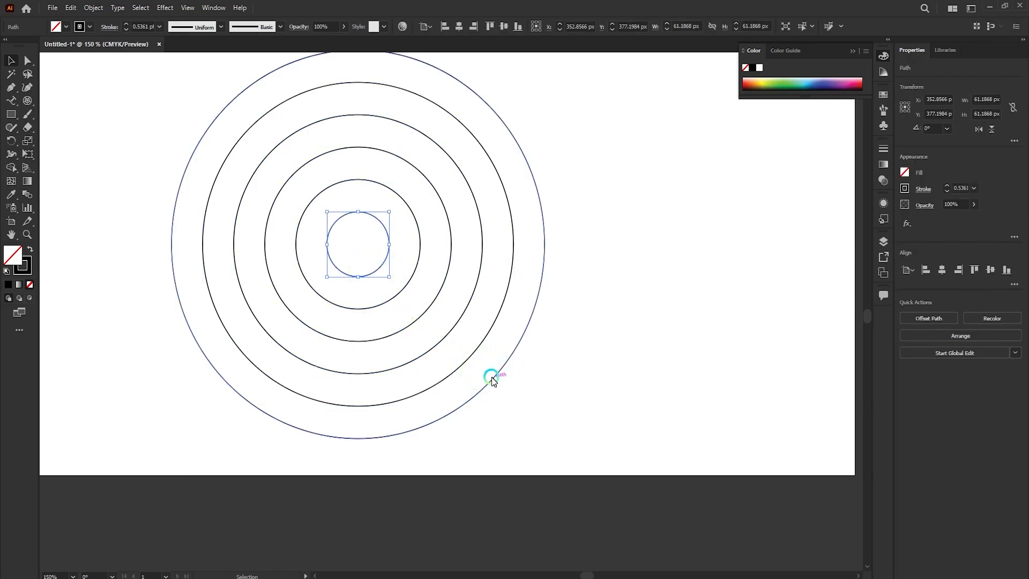
click(492, 378)
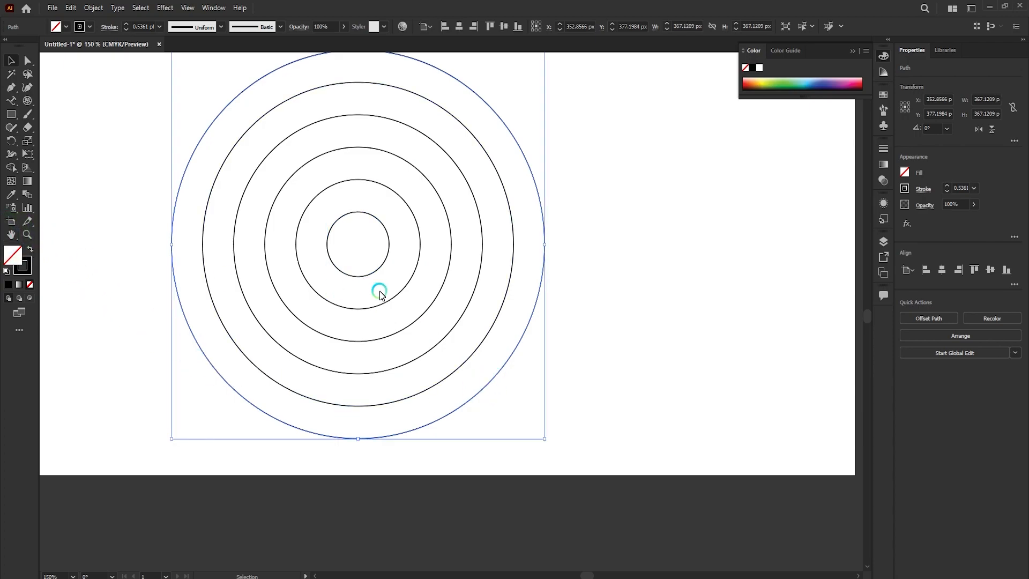
- Fill the innermost circle with black and the second circle from the centre with a very dark grey
click(370, 274)
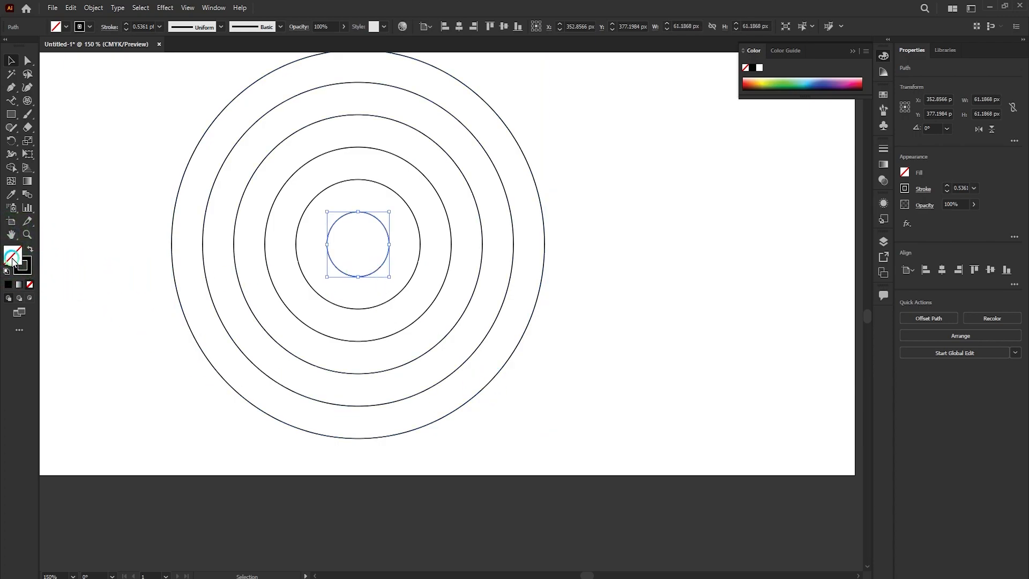
click(7, 286)
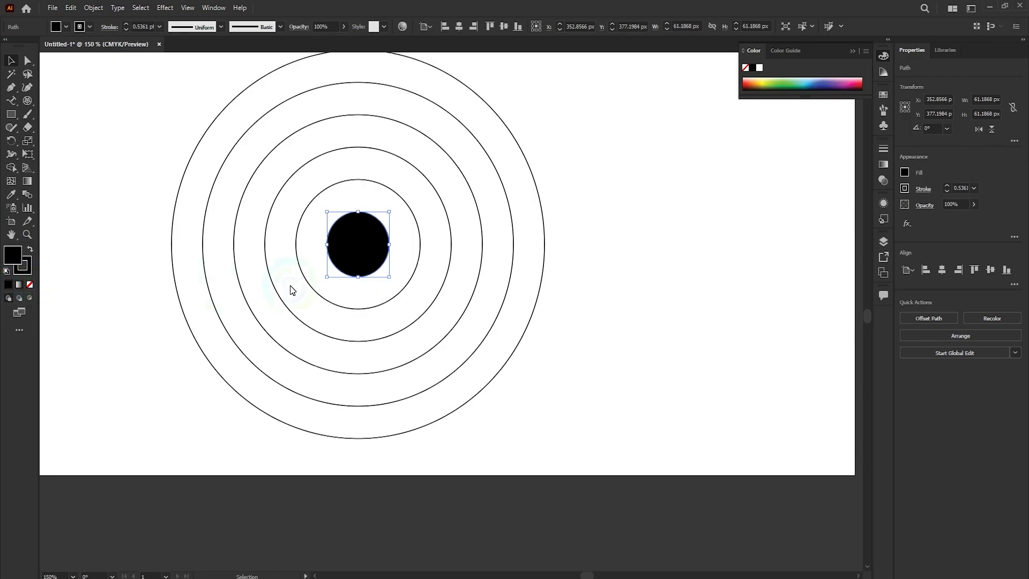
click(401, 293)
double_click(12, 256)
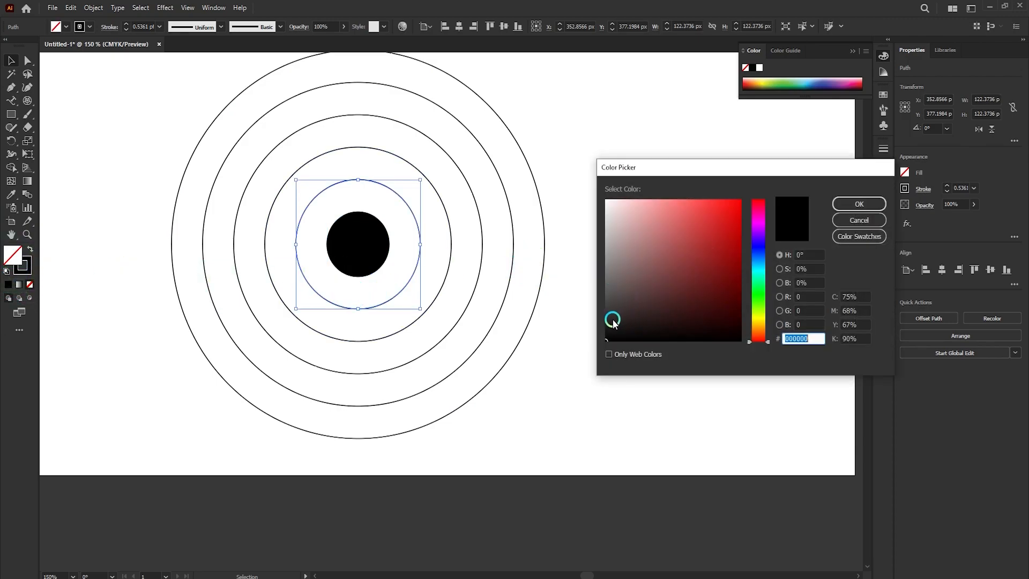
click(607, 323)
click(857, 202)
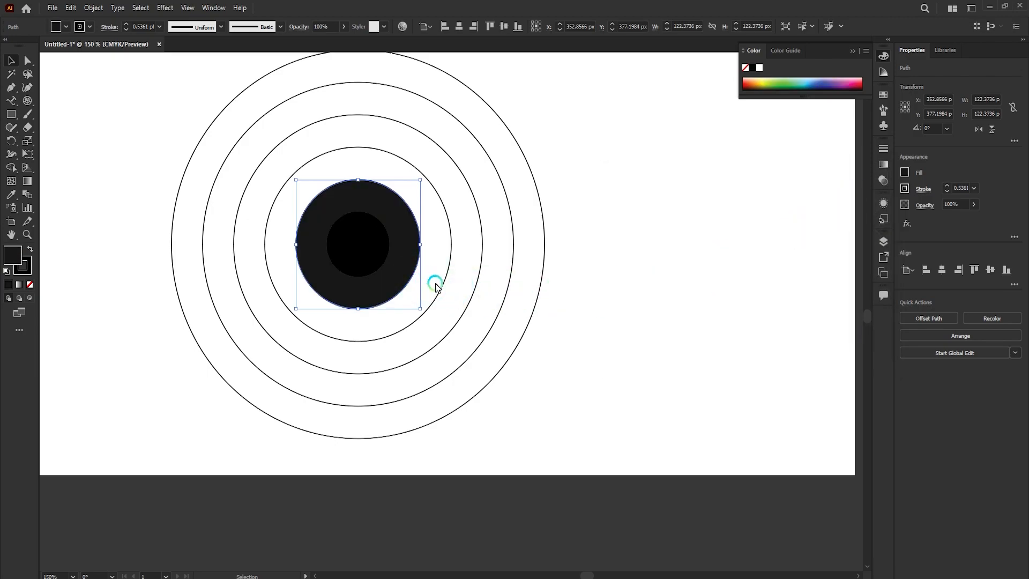
- Fill the third circle from the centre with dark grey 333333
click(440, 289)
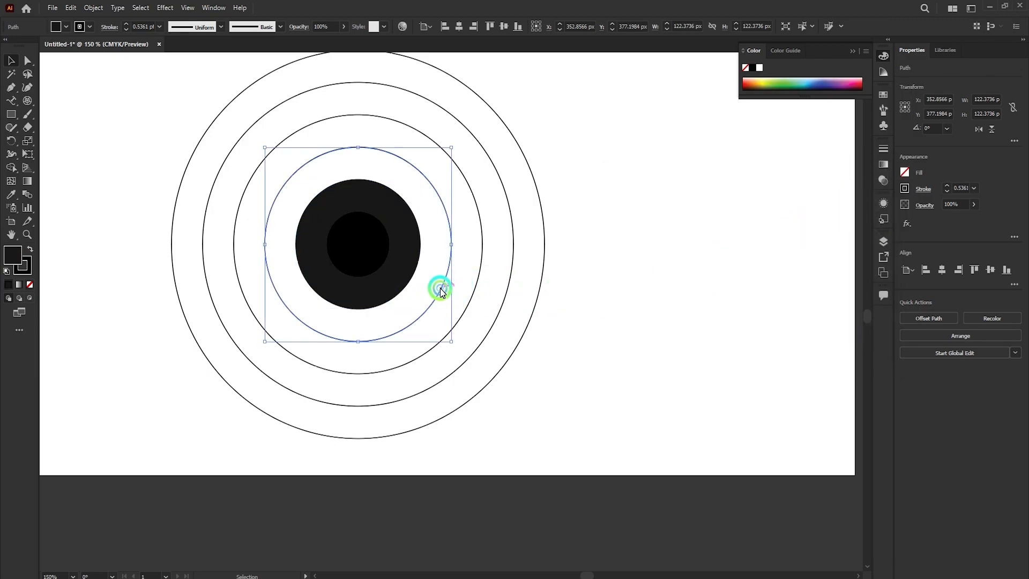
double_click(13, 258)
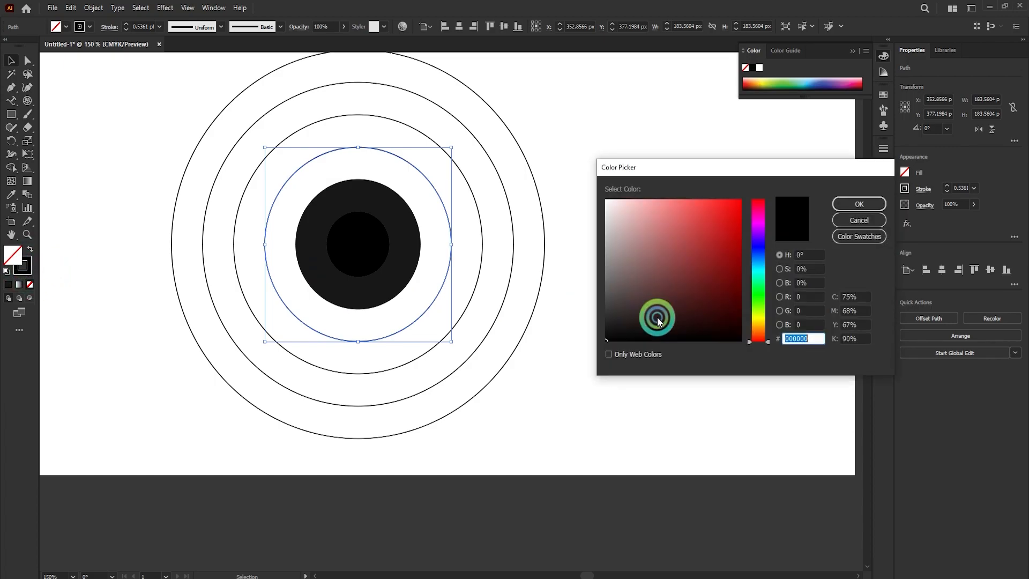
click(605, 306)
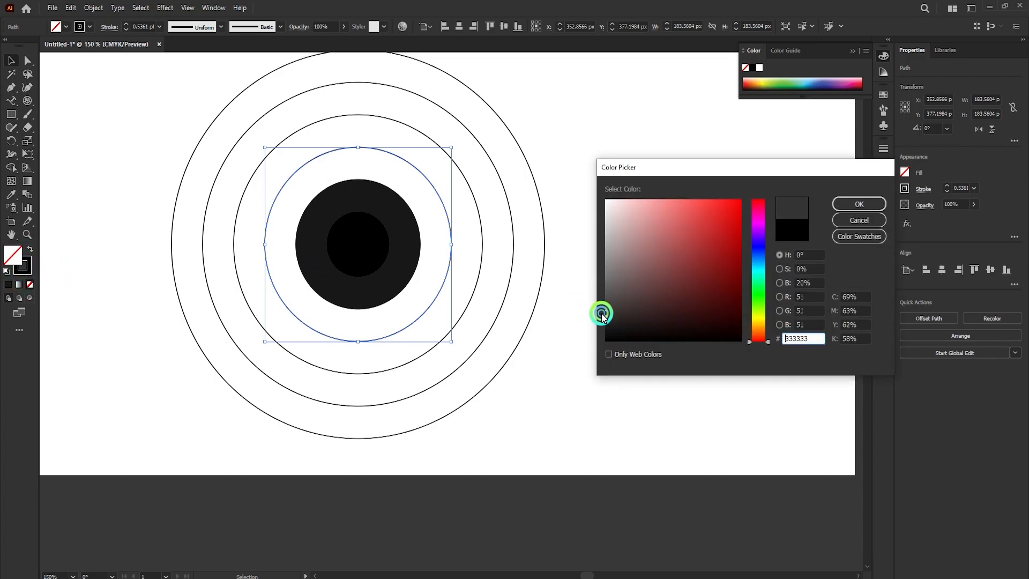
click(849, 205)
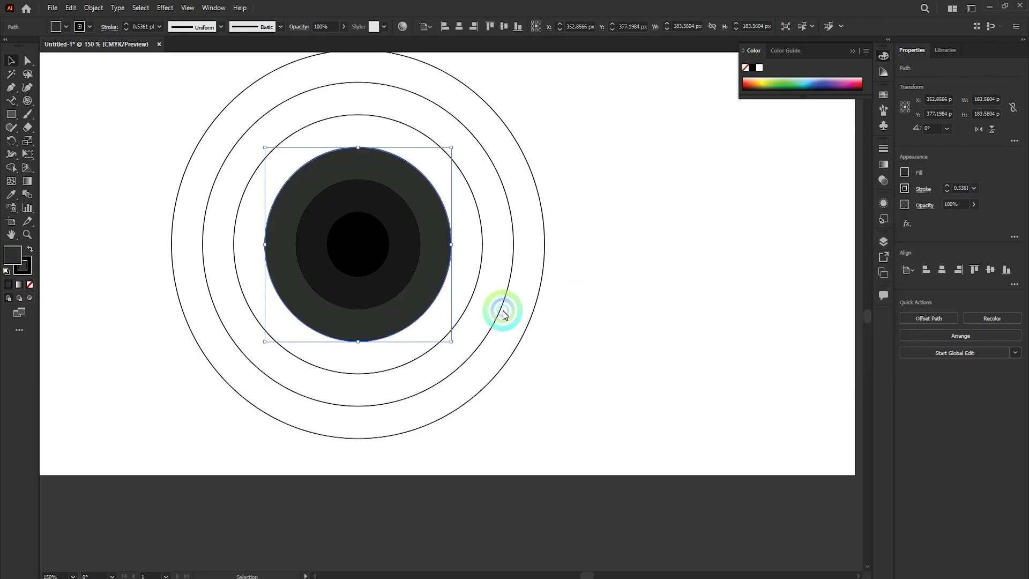
- Fill the fourth circle from the centre with dark grey 444444
click(465, 309)
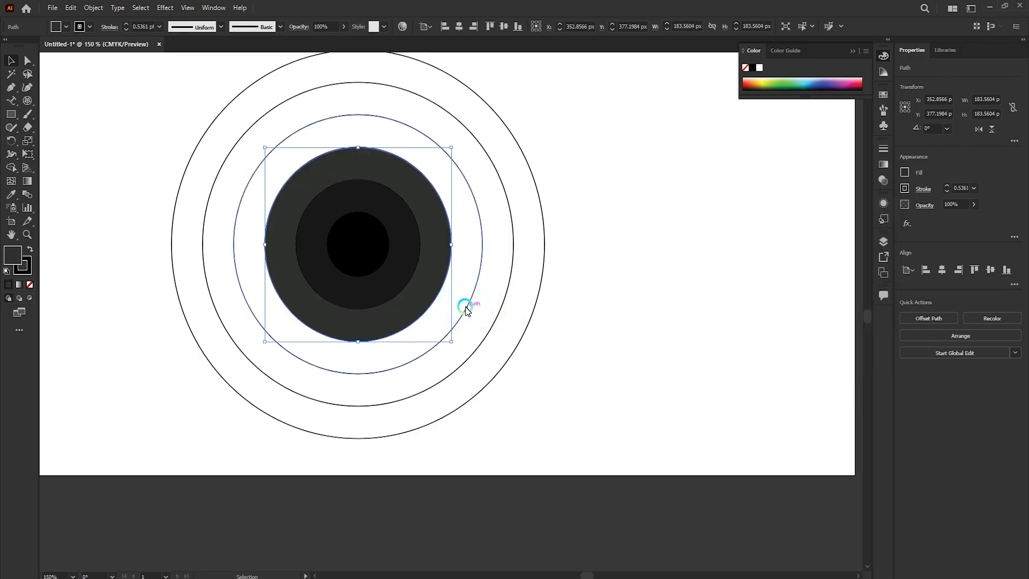
double_click(8, 260)
click(603, 304)
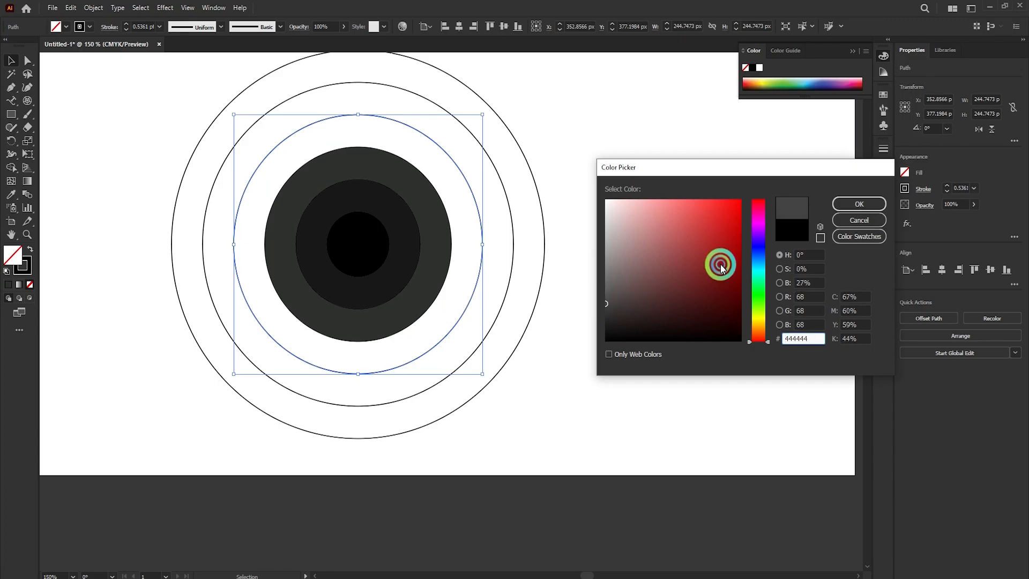
click(861, 203)
- Fill the fifth circle from the centre with a slightly lighter grey, 565656
click(493, 324)
double_click(8, 261)
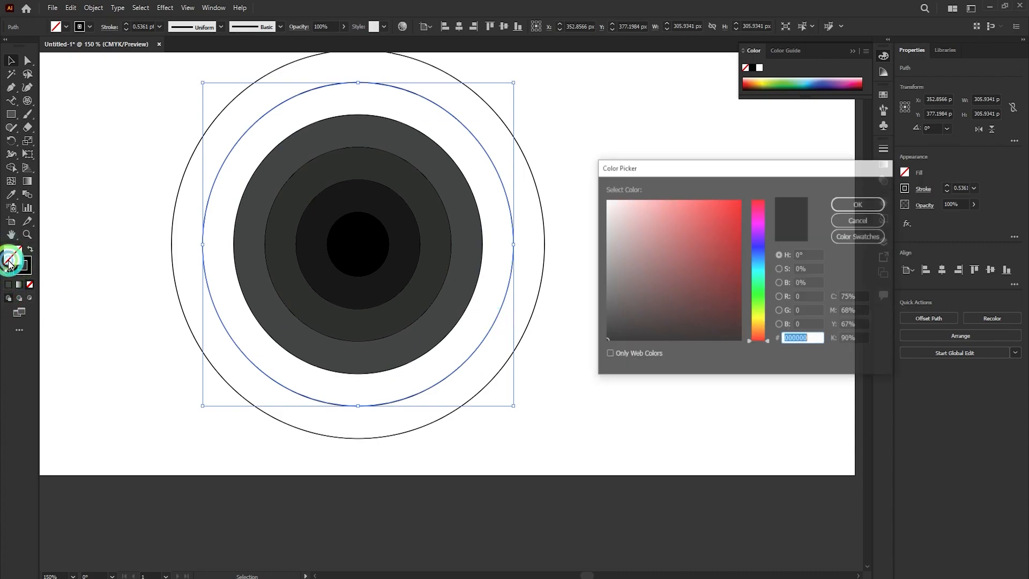
drag(620, 305, 603, 306)
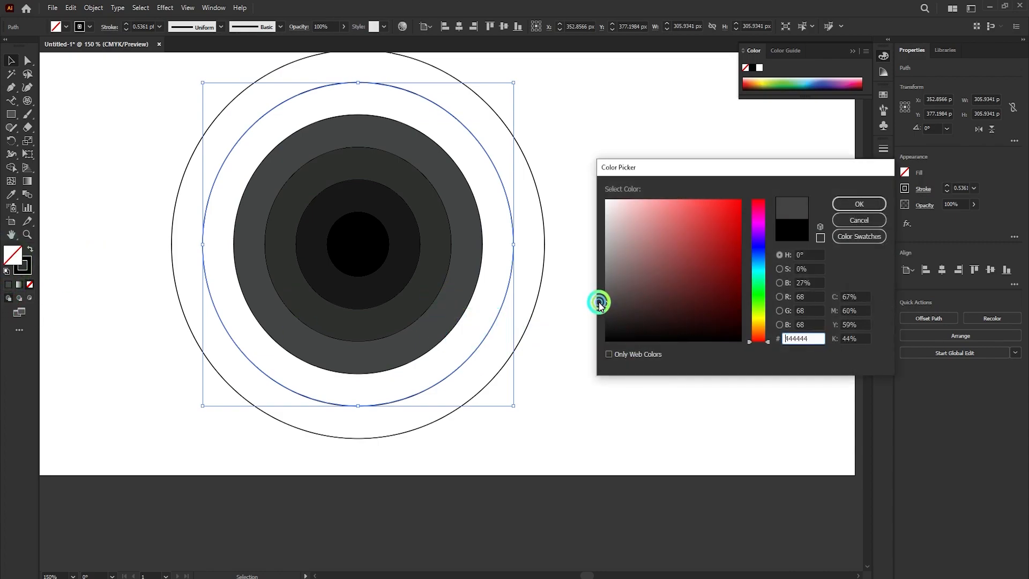
click(858, 203)
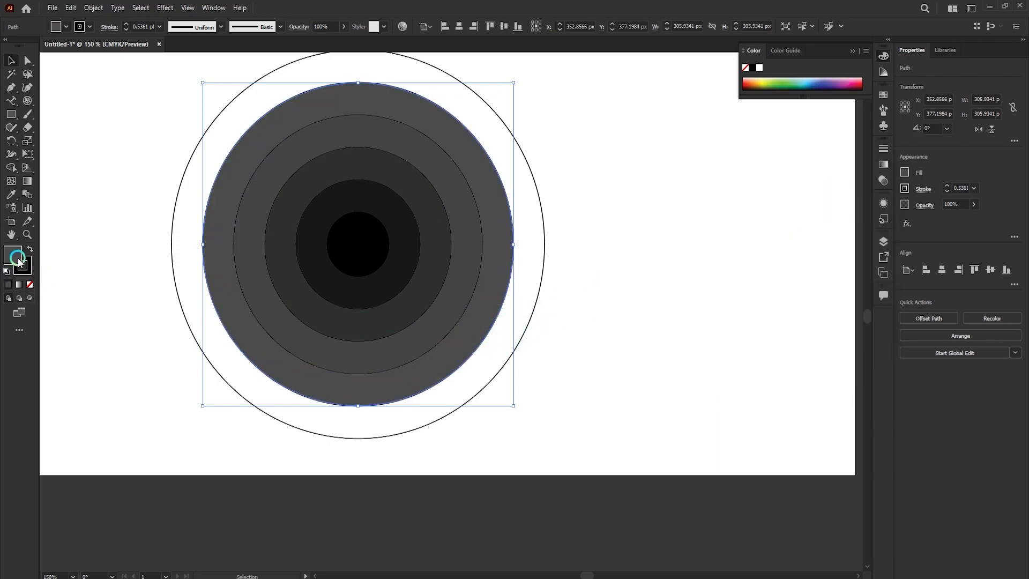
click(606, 293)
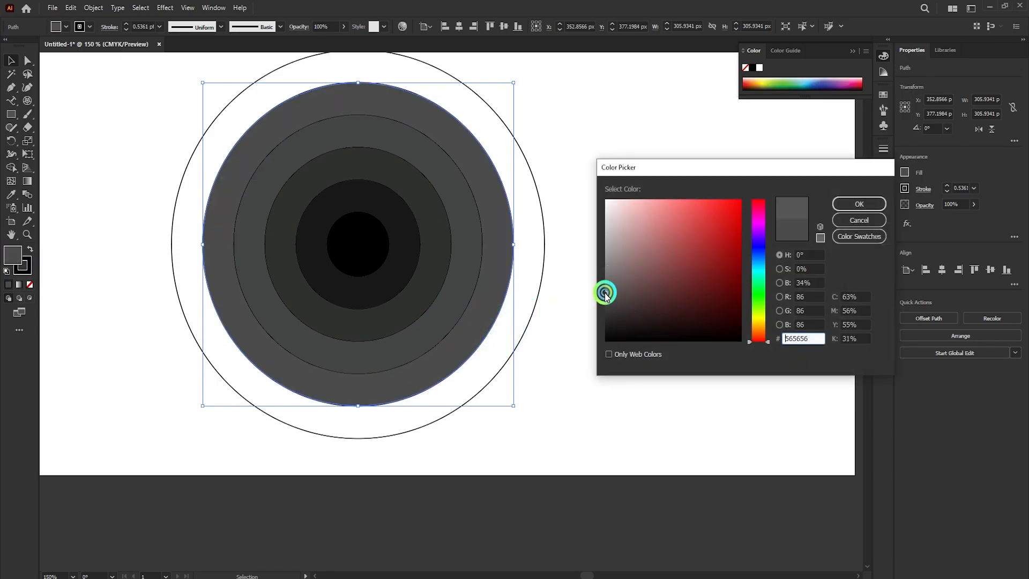
click(839, 208)
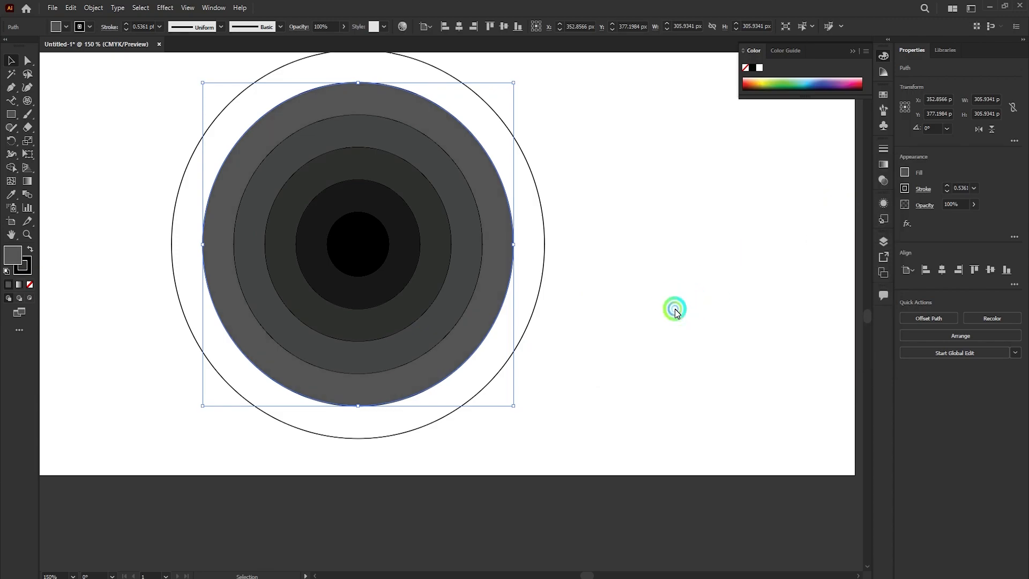
- Fill the outermost circle with a medium grey lighter than the neighbouring ring, and deselect it
click(508, 365)
click(505, 364)
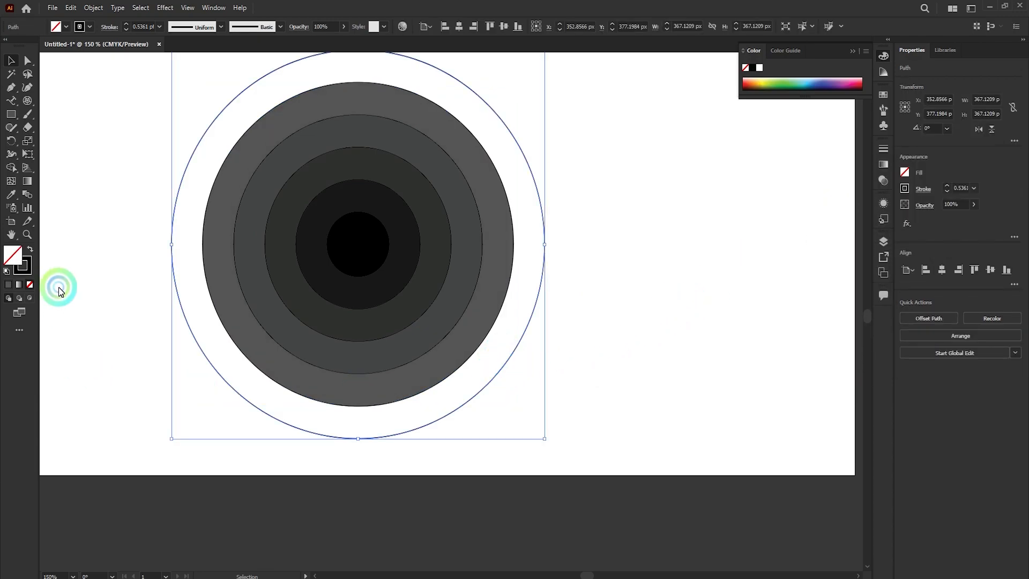
double_click(11, 259)
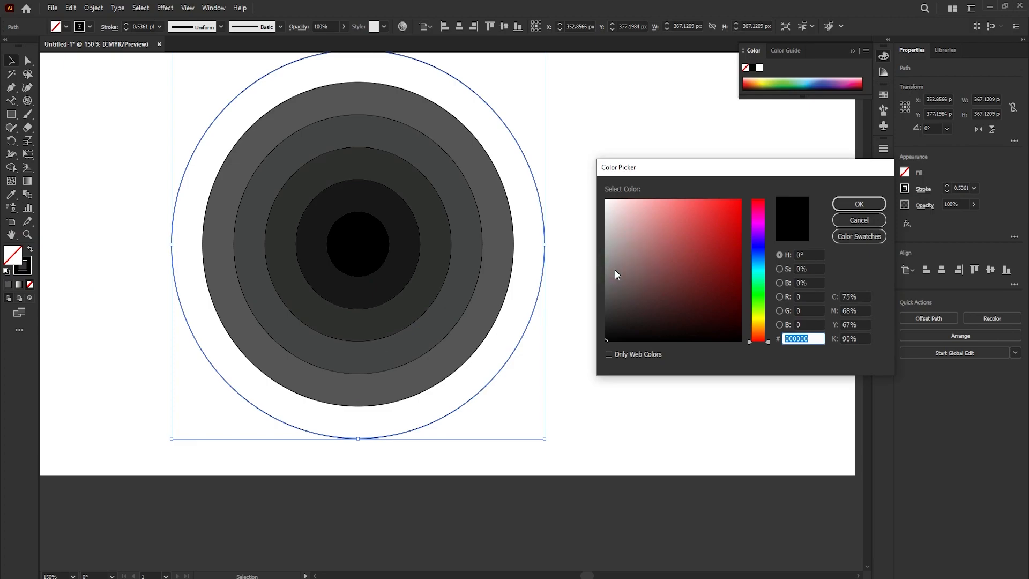
drag(609, 284, 600, 276)
click(859, 204)
click(631, 240)
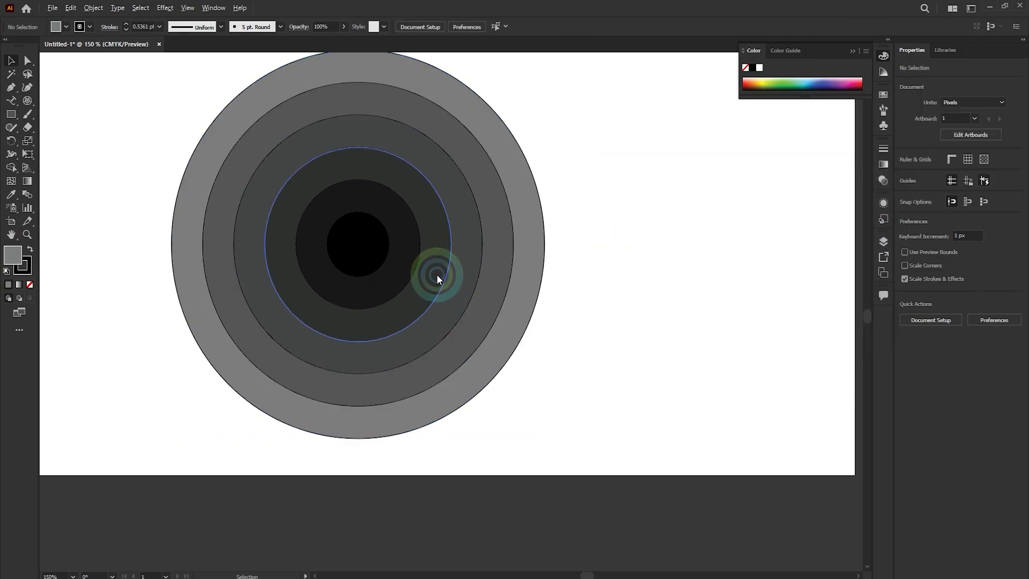
- Select all the concentric circles and remove their stroke
scroll(438, 275, down, 1)
scroll(603, 302, up, 1)
scroll(540, 282, up, 1)
drag(567, 221, 173, 313)
click(31, 265)
click(29, 285)
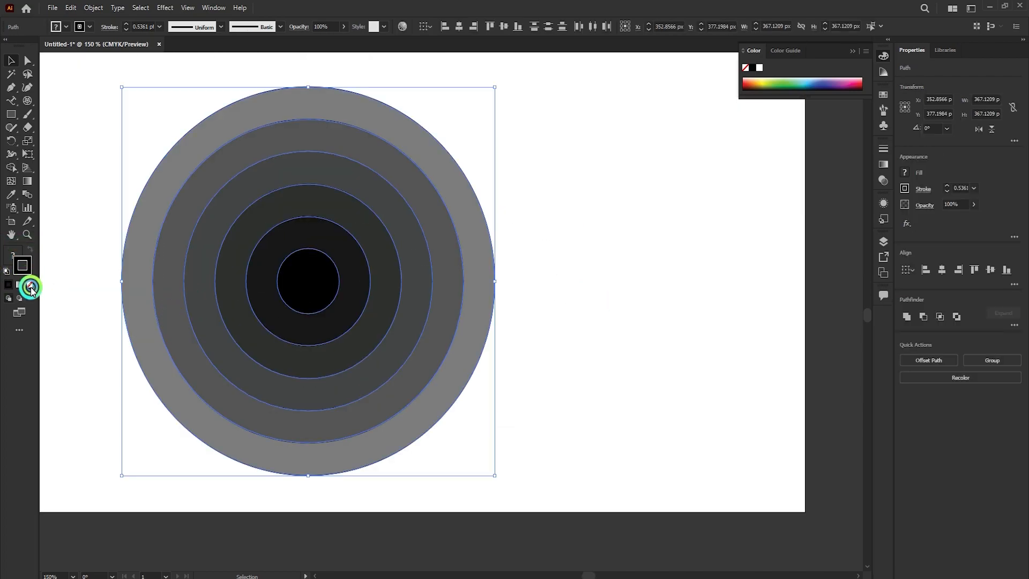
click(598, 312)
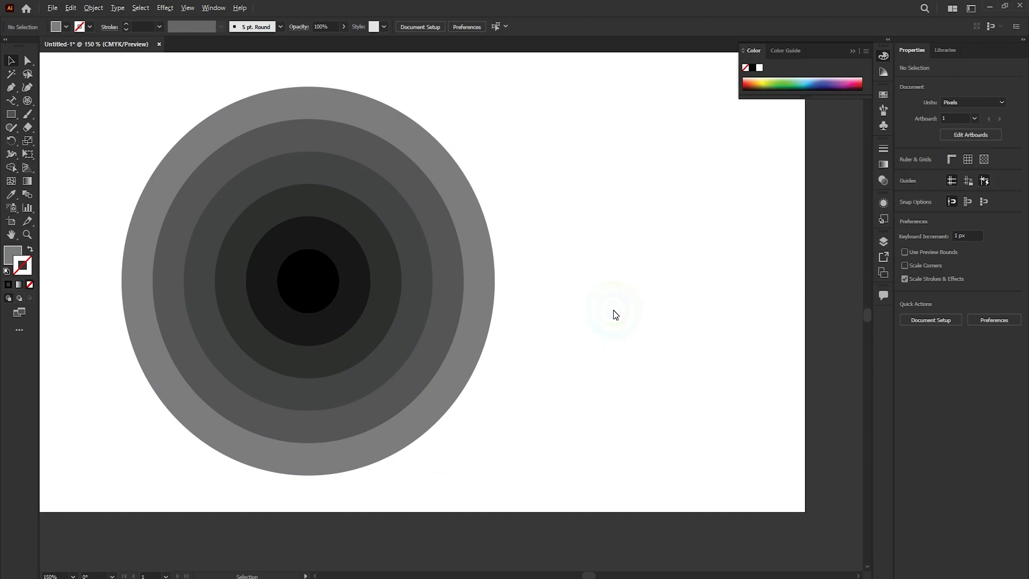
- Examine the graded grey circles up close and together with the rest of the artboard
scroll(613, 310, down, 2)
scroll(333, 301, up, 3)
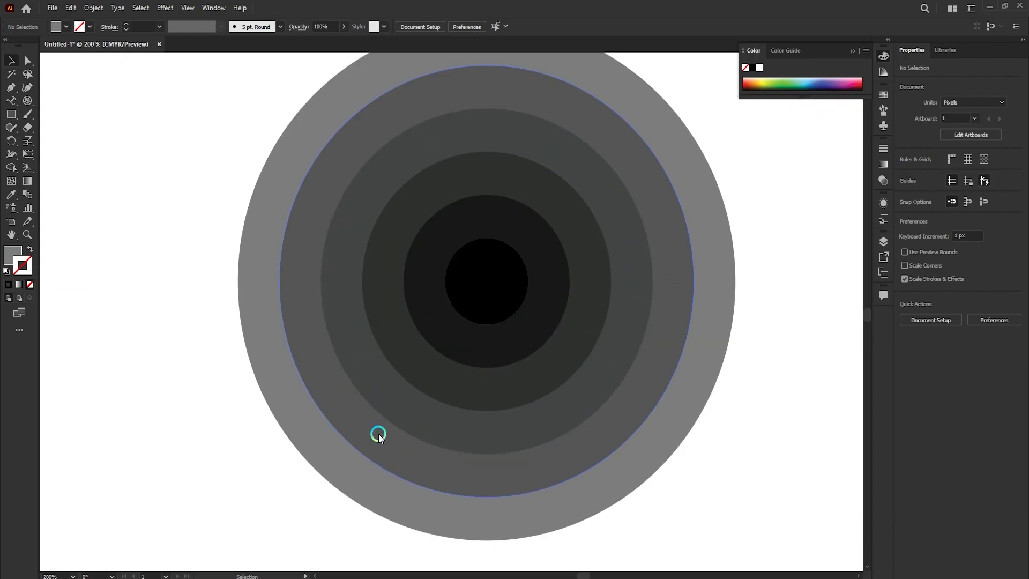
scroll(313, 367, down, 1)
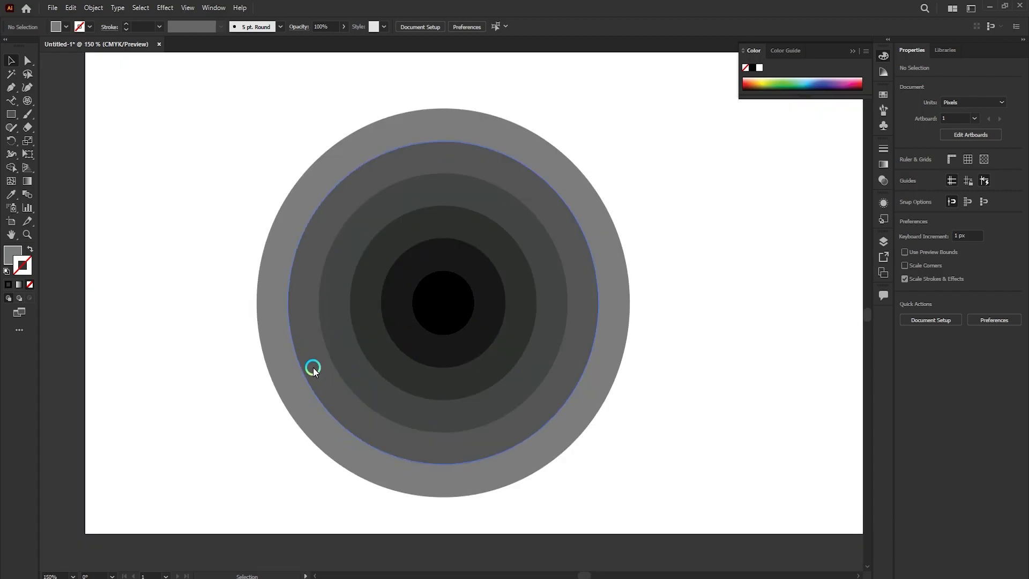
scroll(453, 295, up, 1)
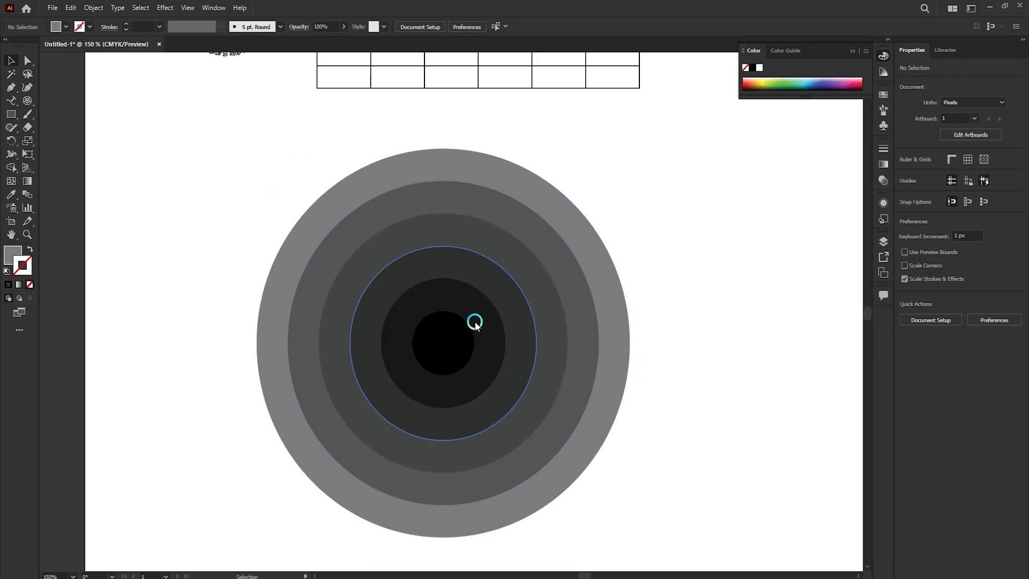
scroll(467, 317, down, 2)
scroll(466, 317, down, 1)
scroll(476, 317, up, 2)
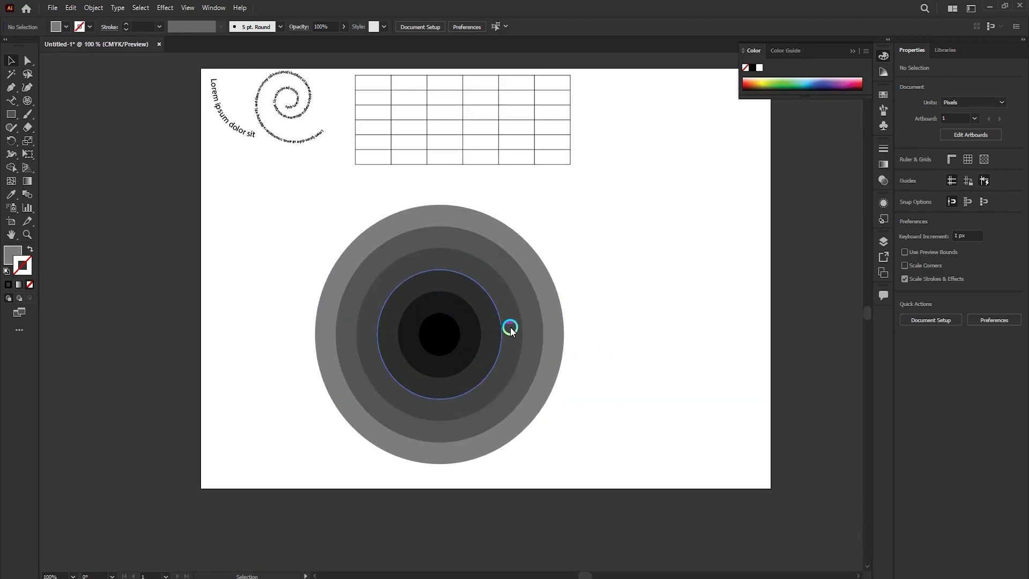
scroll(512, 329, up, 1)
- Move the rectangular grid to the artboard's upper-right area and shift the arc and spiral texts right, above the circles
drag(513, 191, 686, 221)
drag(180, 122, 405, 166)
click(610, 306)
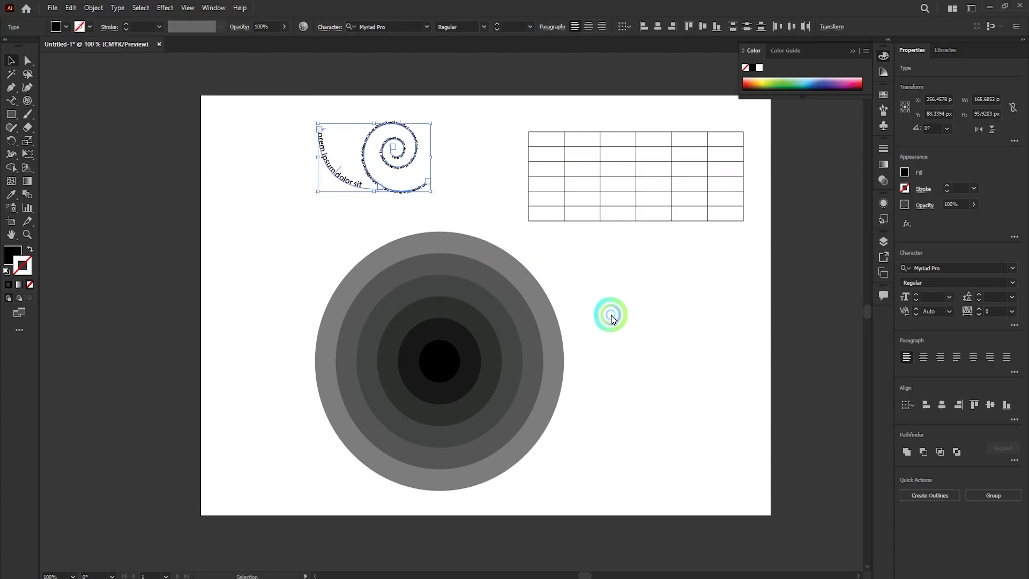
- Review the rearranged text paths, rectangular grid and grey circles in close-up and as a whole
scroll(536, 308, down, 1)
scroll(468, 304, up, 2)
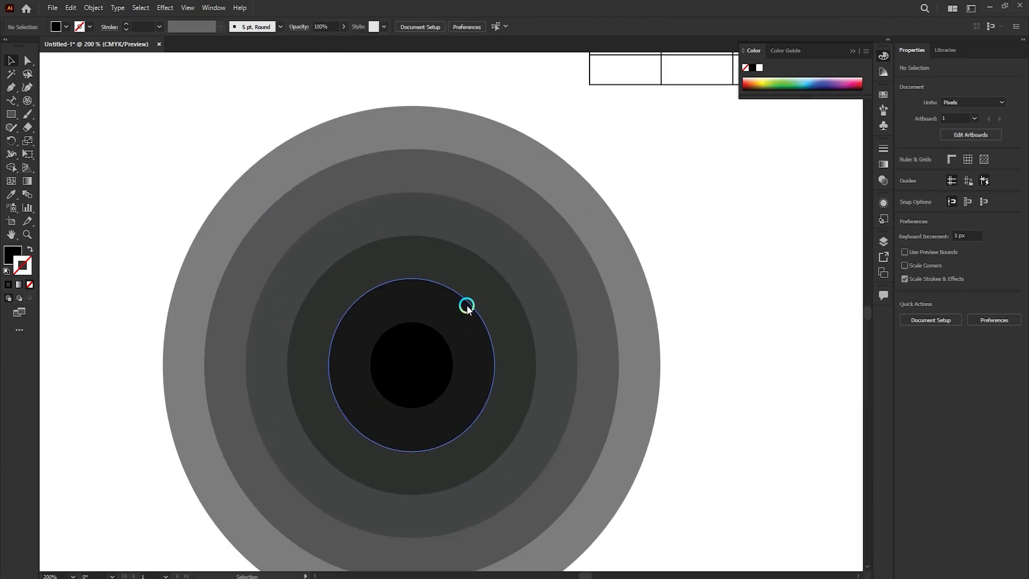
scroll(467, 304, down, 1)
scroll(468, 304, down, 2)
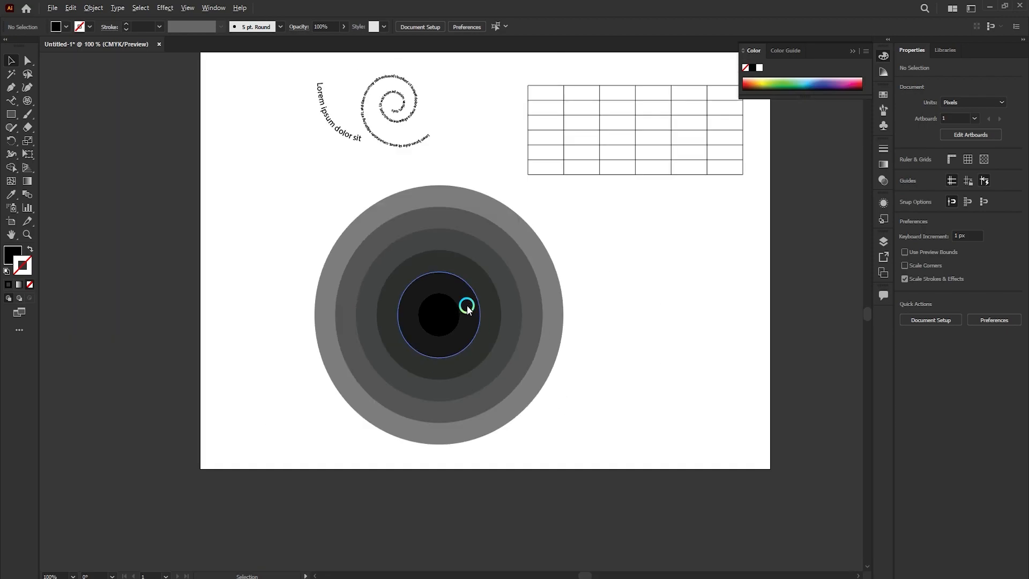
scroll(320, 298, down, 1)
scroll(349, 300, up, 1)
scroll(350, 303, up, 1)
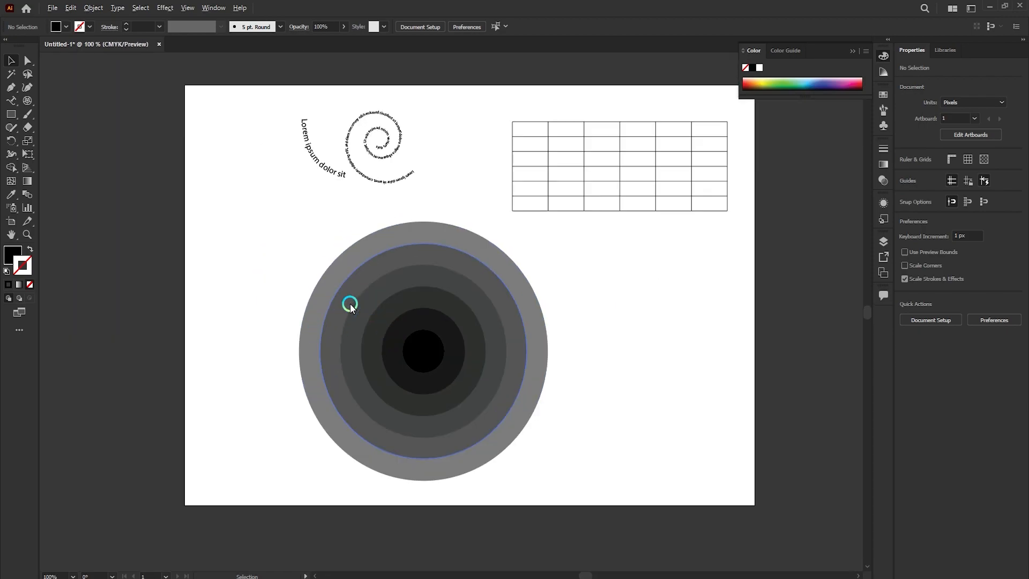
scroll(349, 304, up, 1)
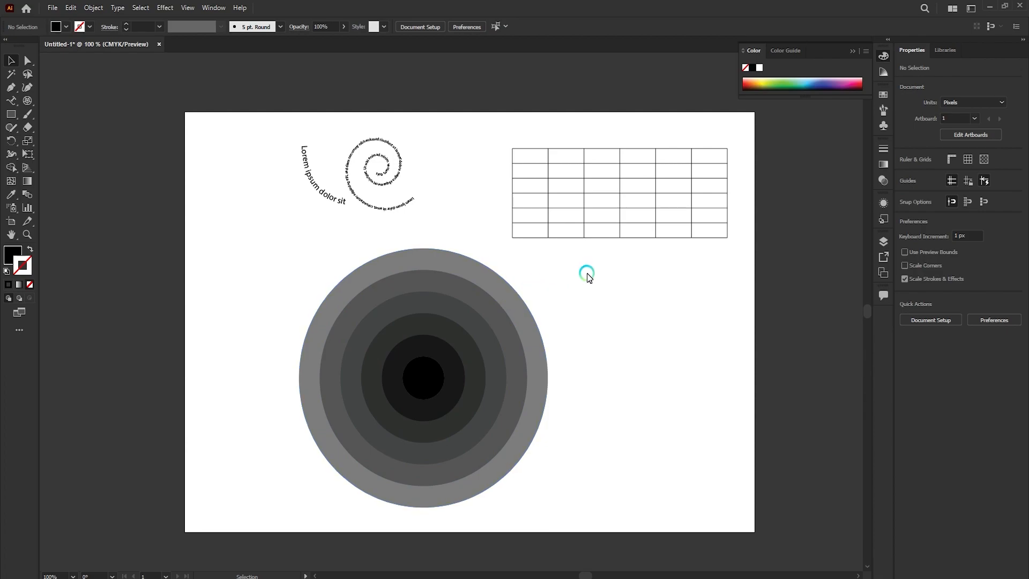